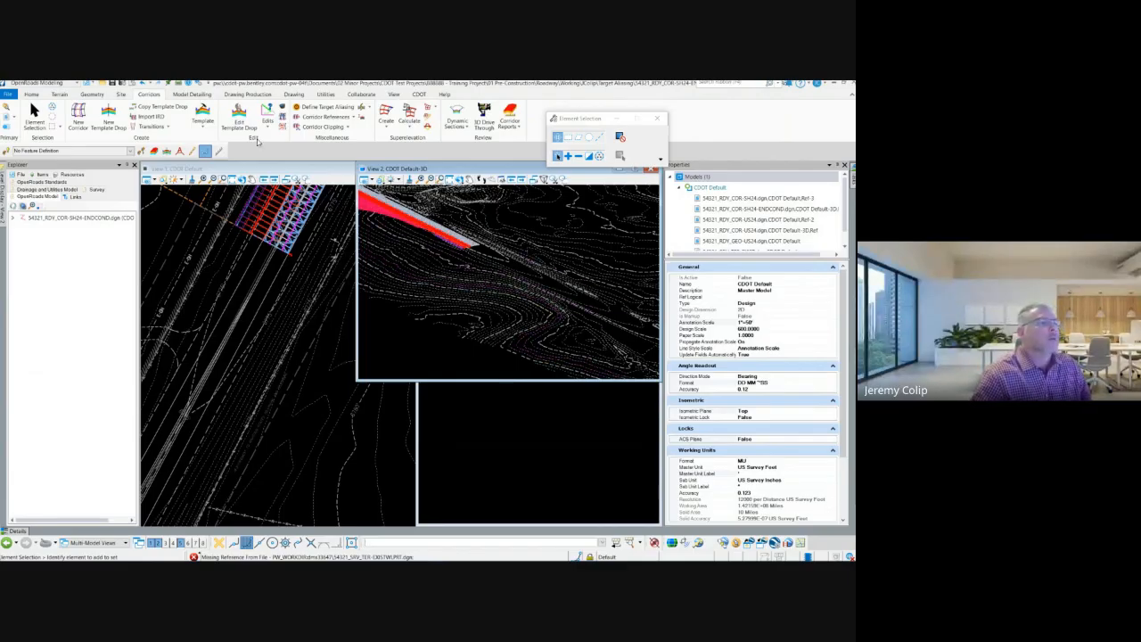
Step: Turn on the display of the 54321_WRK_CNR-JAC.dgn reference among the 3D model's references
left_click(7, 119)
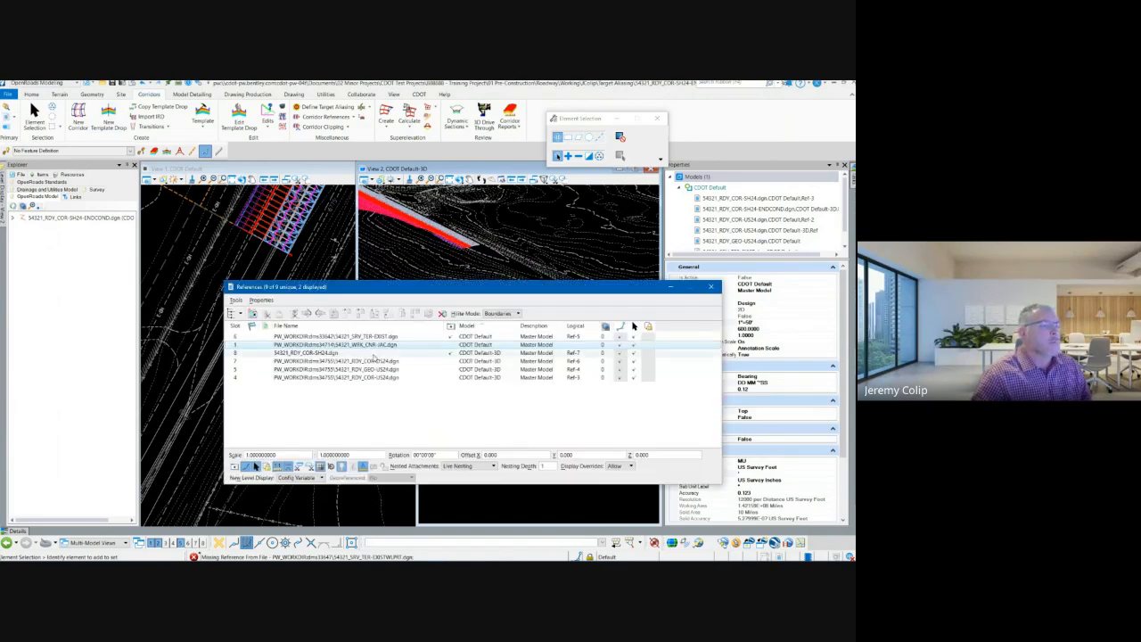
left_click(378, 345)
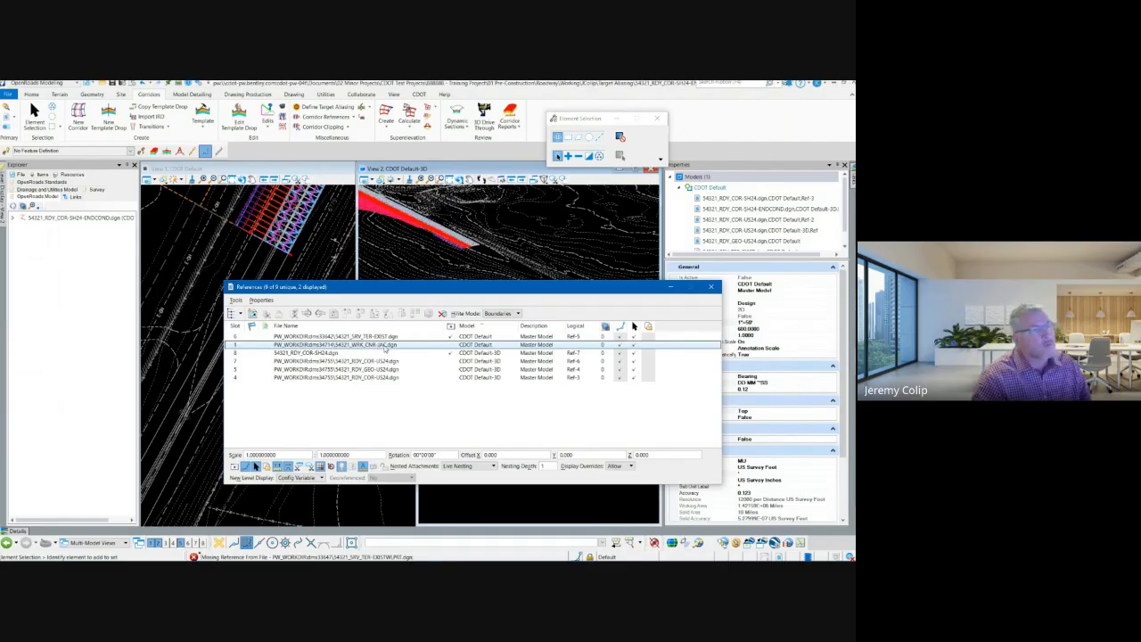
left_click(450, 353)
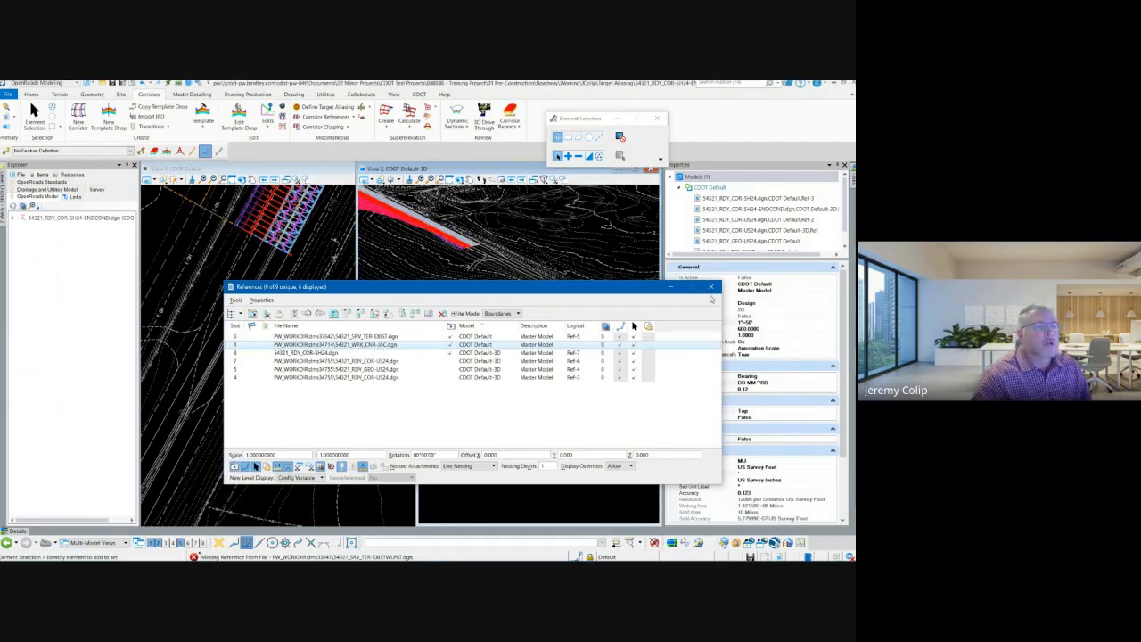
left_click(710, 287)
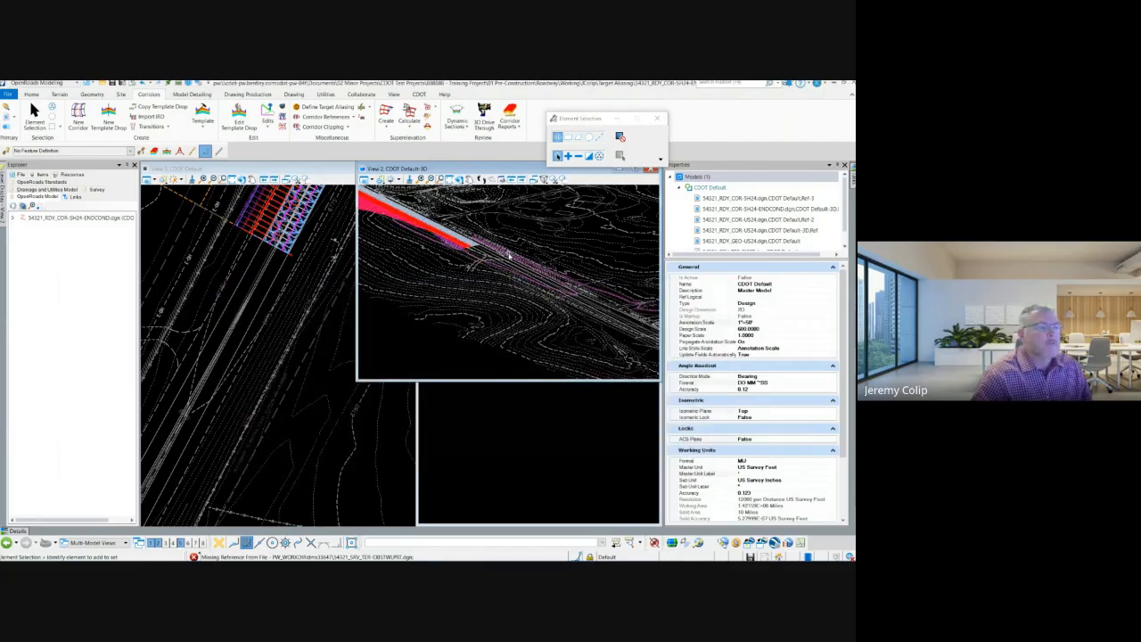
Step: Begin a SmartLine in the 3D view with its first vertex snapped to the existing white lane-edge line beyond the corridor end
scroll(508, 256, "up", 3)
scroll(508, 256, "down", 3)
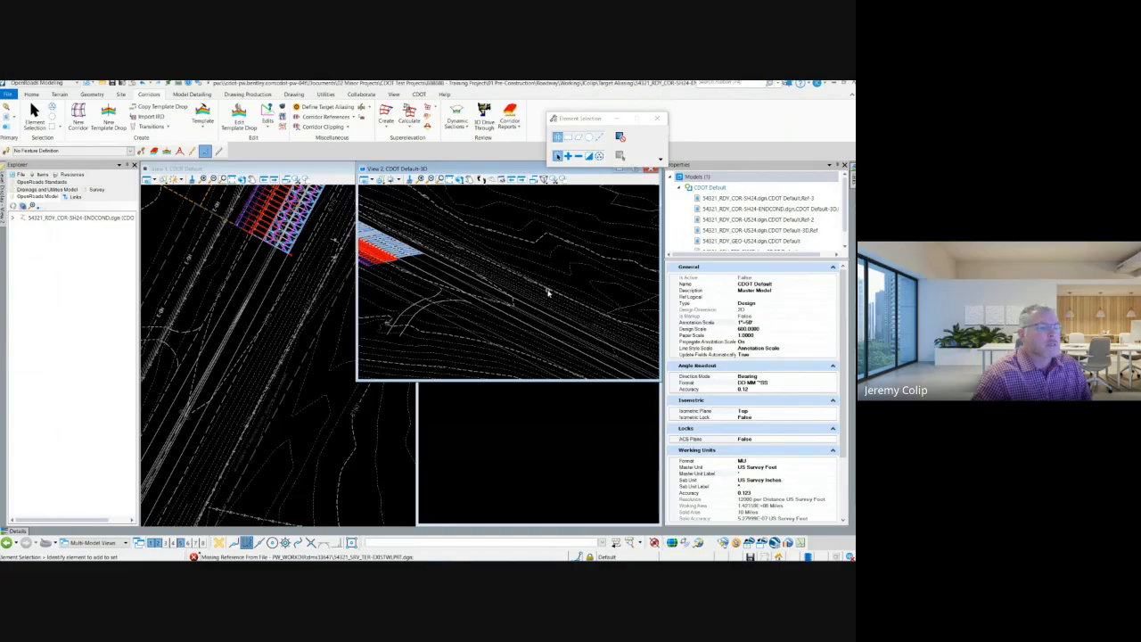
middle_click_drag(568, 275, 533, 270)
scroll(534, 253, "down", 2)
scroll(514, 275, "up", 3)
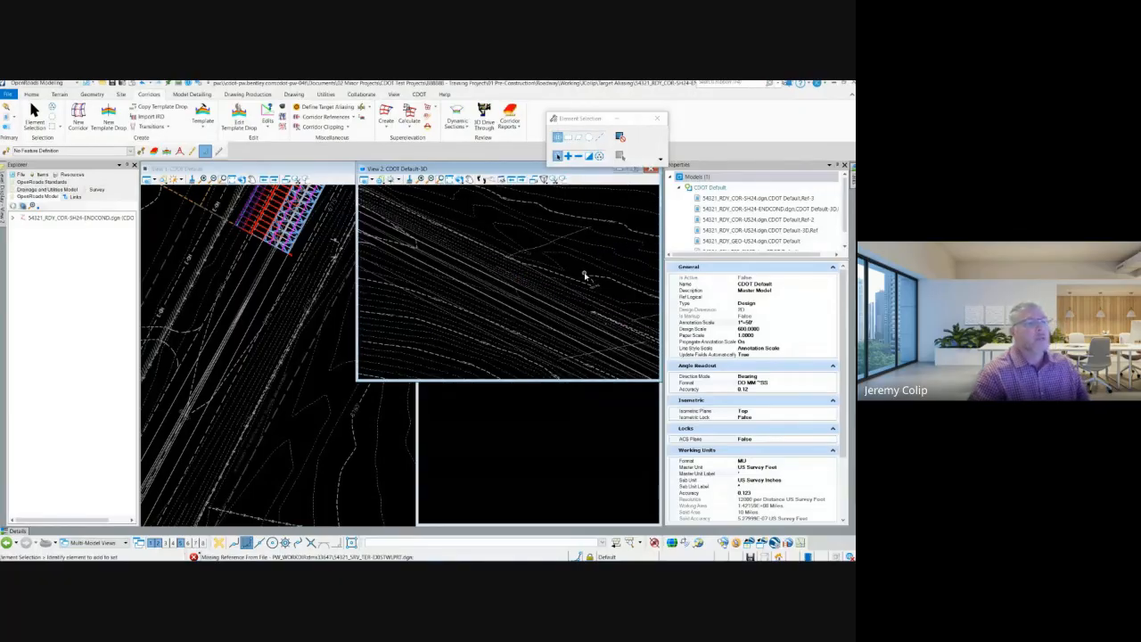
middle_click_drag(568, 265, 471, 265)
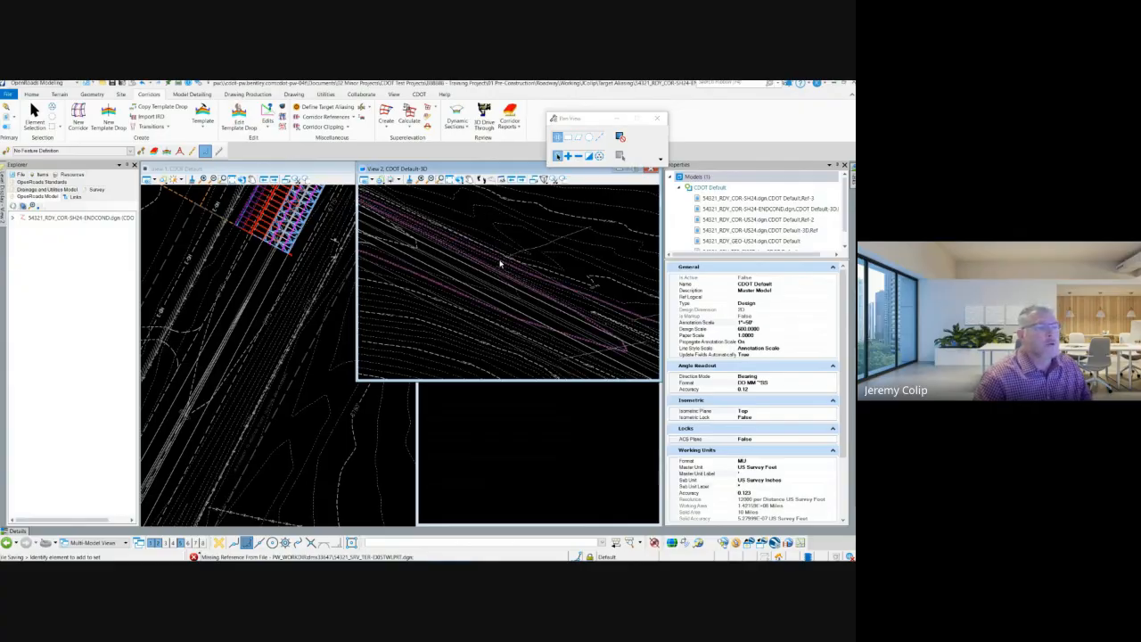
middle_click_drag(502, 262, 546, 241)
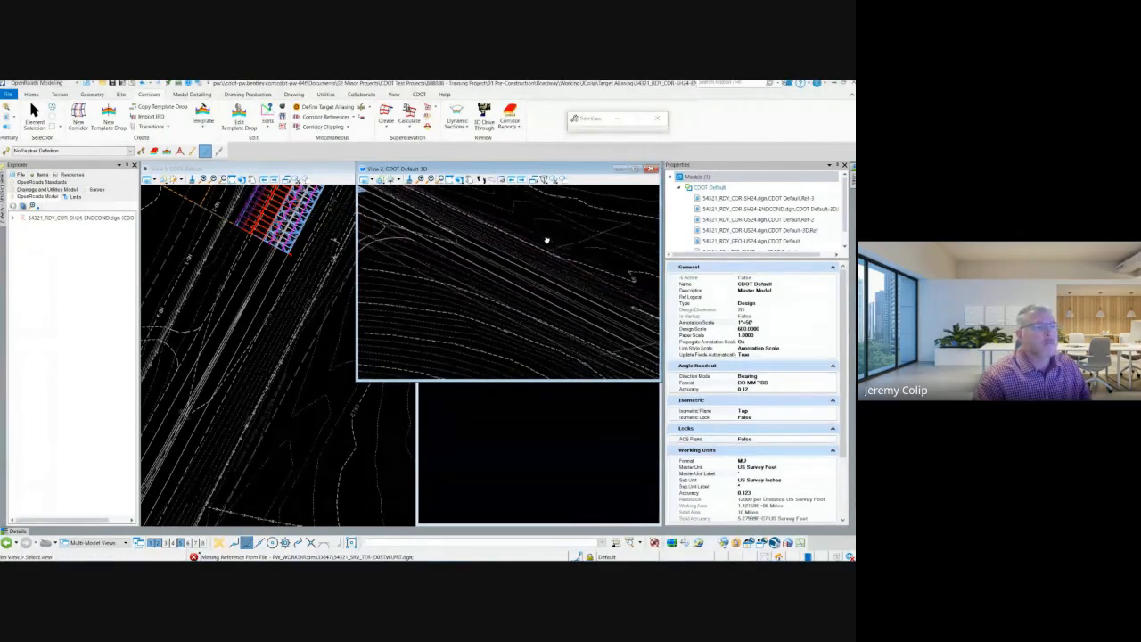
key("q")
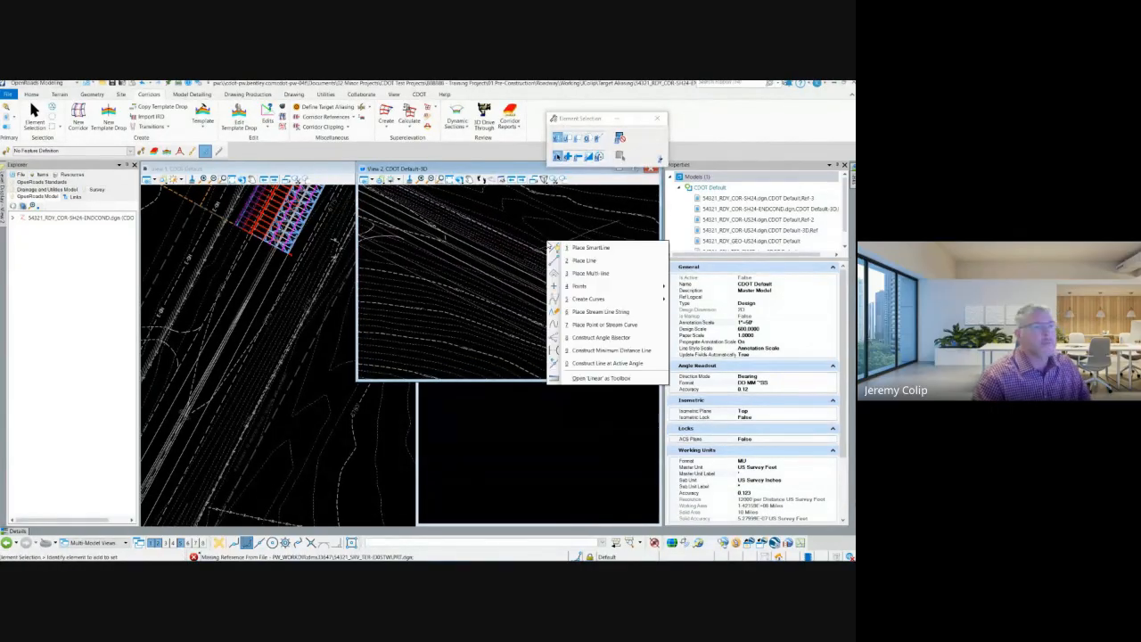
left_click(575, 248)
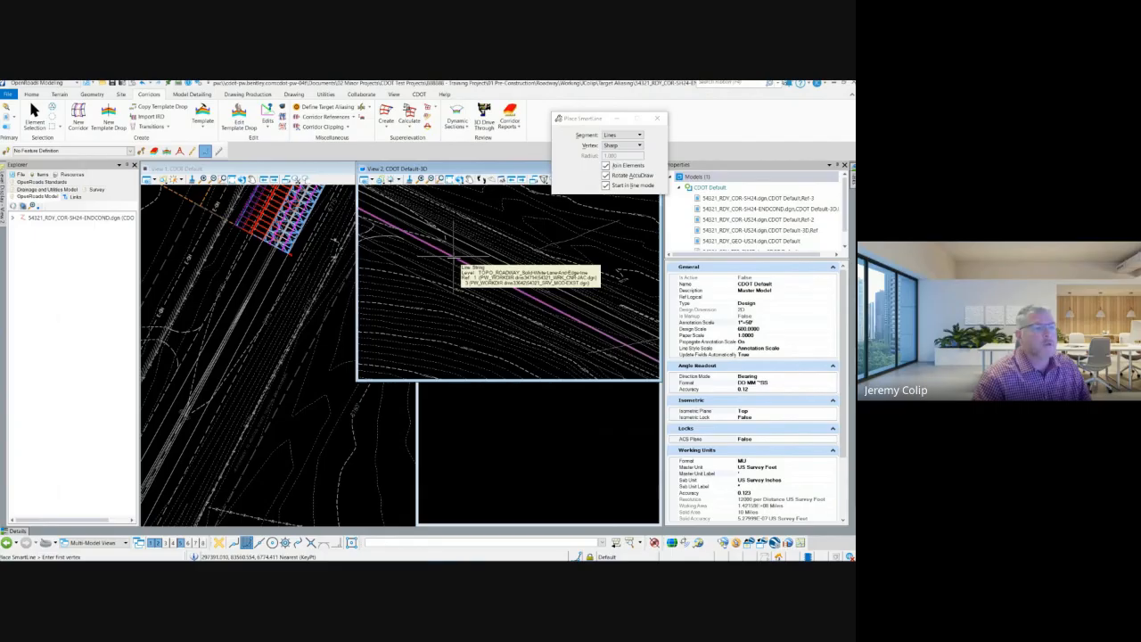
left_click(456, 259)
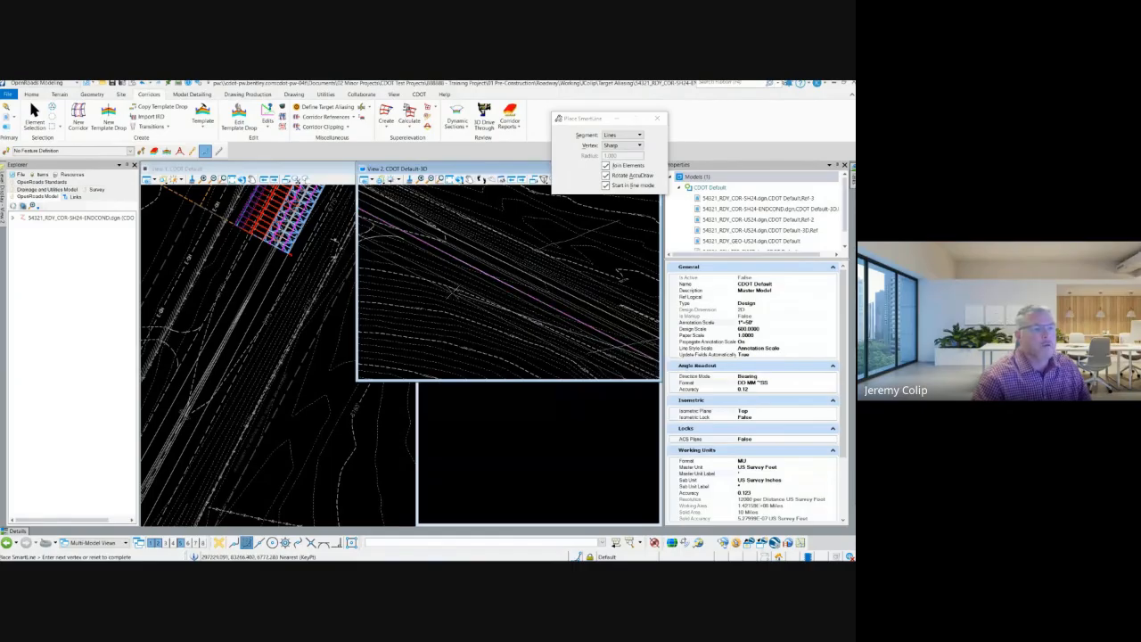
Step: Extend the SmartLine along the existing road and across it at the far end, using the Nearest snap on the edge lines
scroll(443, 290, "down", 3)
scroll(570, 323, "up", 2)
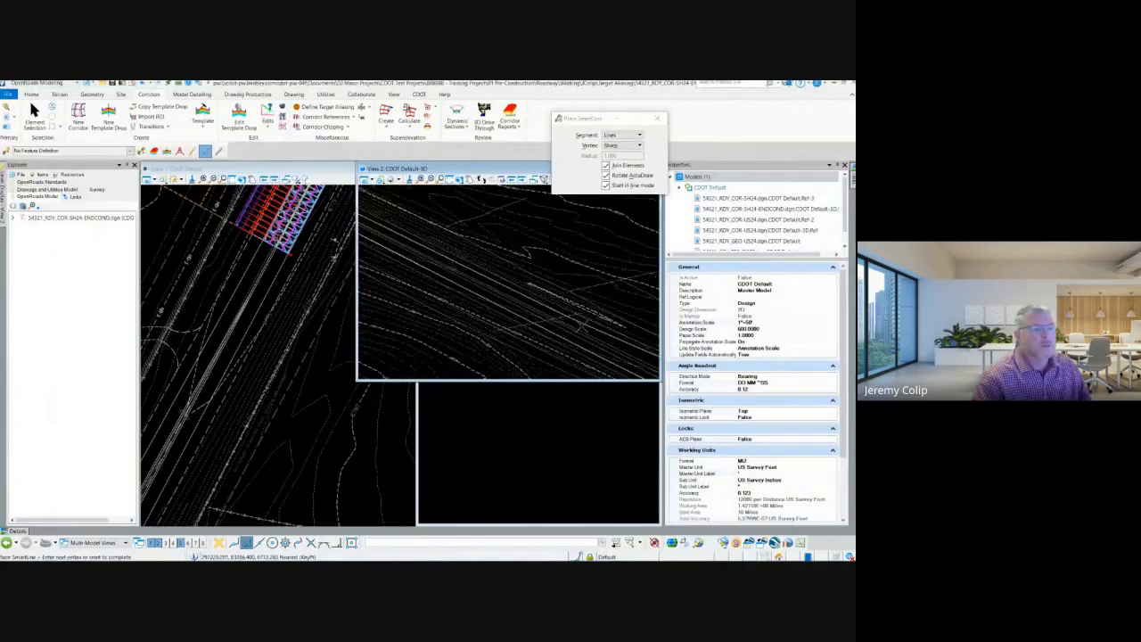
scroll(579, 326, "up", 2)
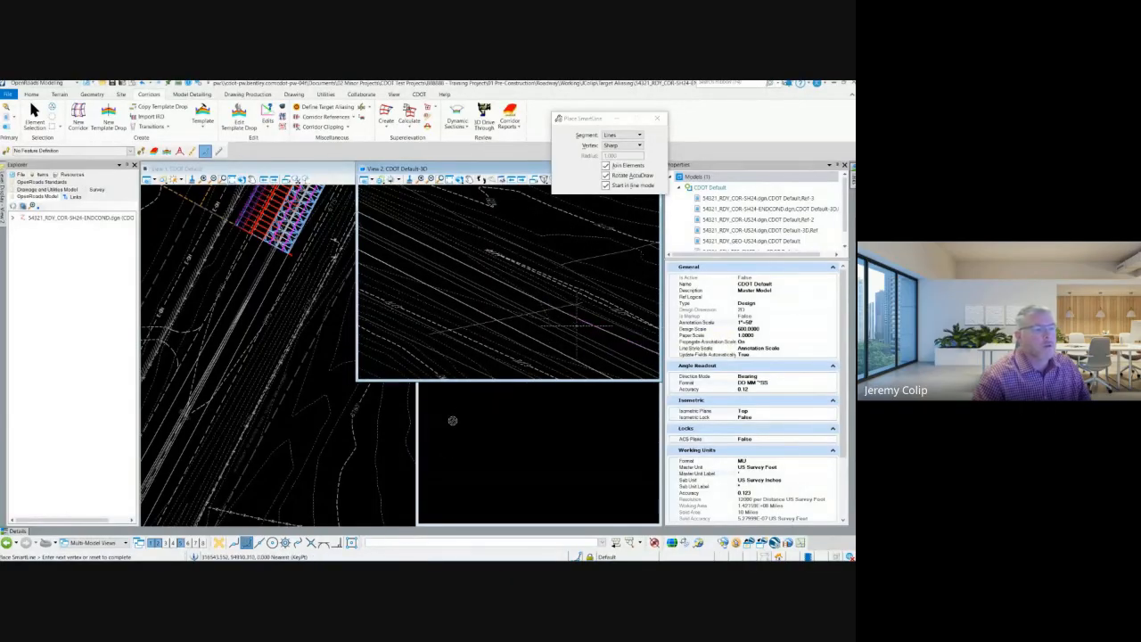
left_click(233, 543)
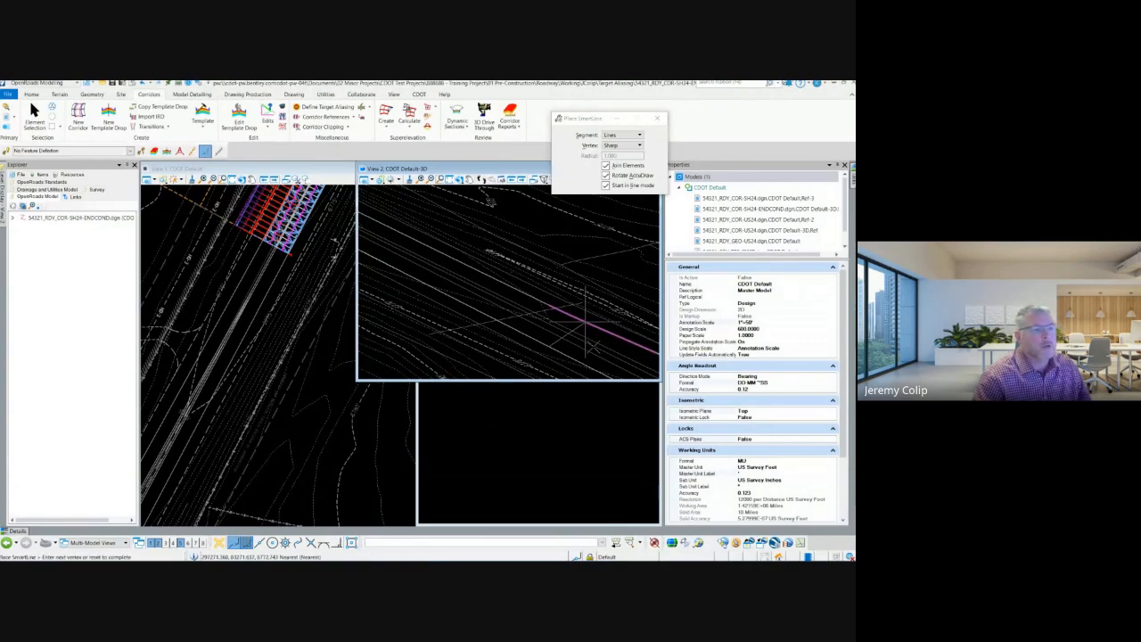
scroll(588, 343, "down", 4)
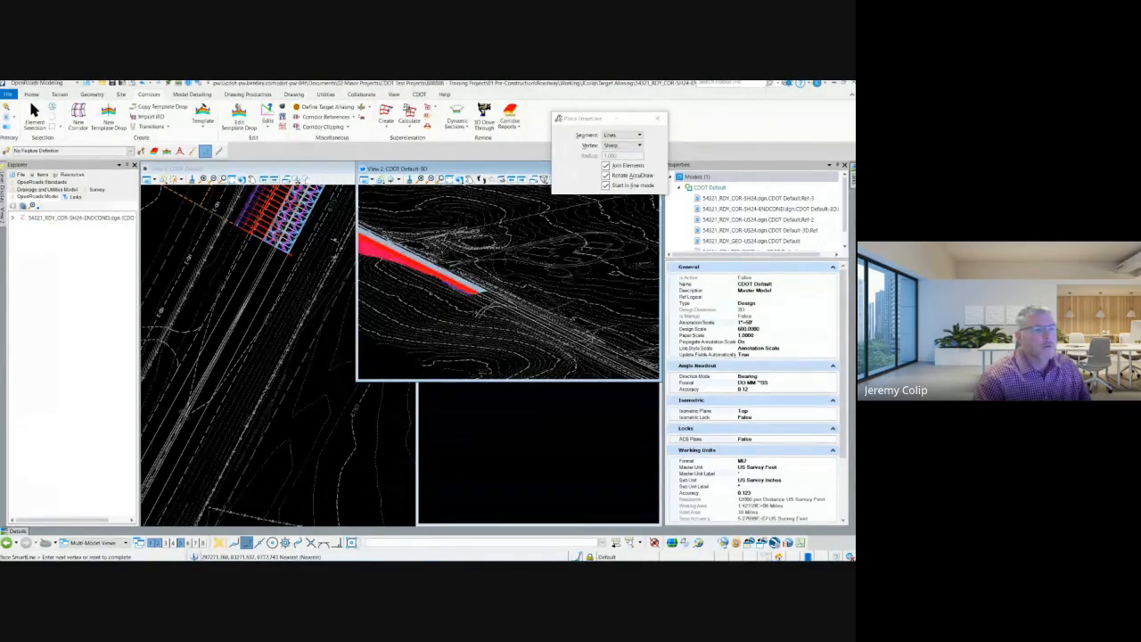
Step: Return the SmartLine along the opposite edge line with the Nearest snap and close it at its first vertex as a shape
scroll(526, 316, "up", 3)
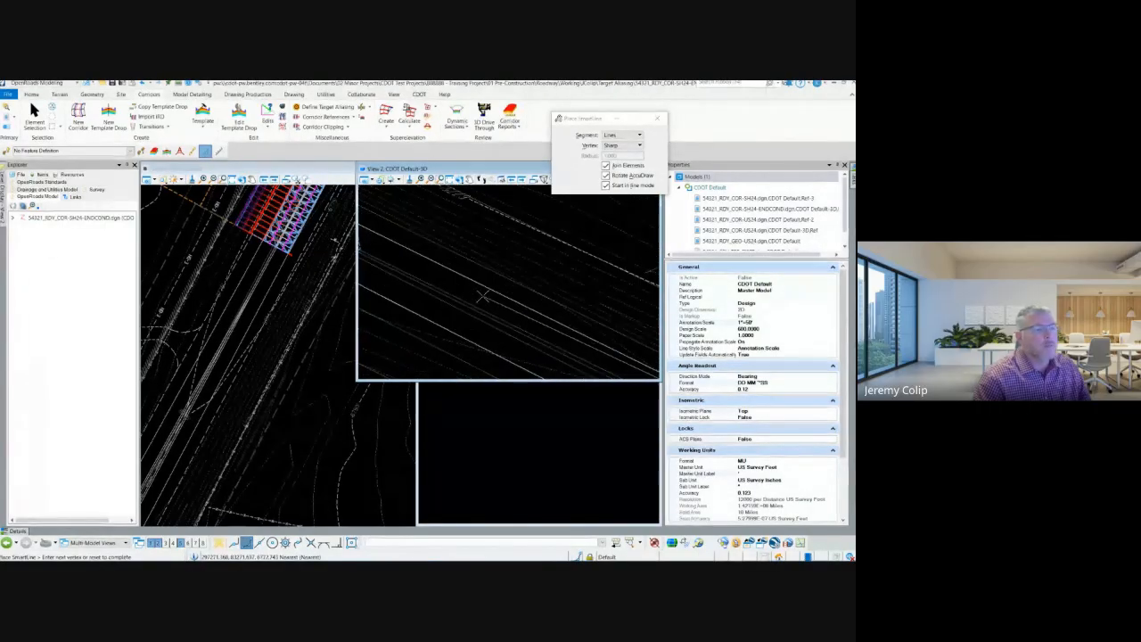
scroll(496, 299, "up", 3)
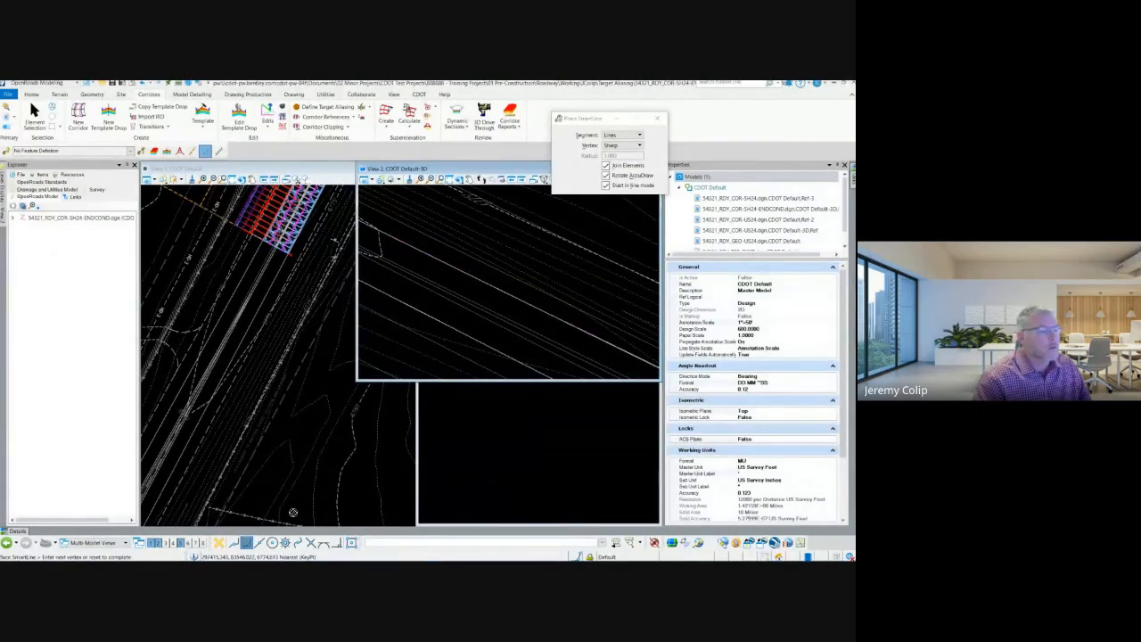
left_click(237, 545)
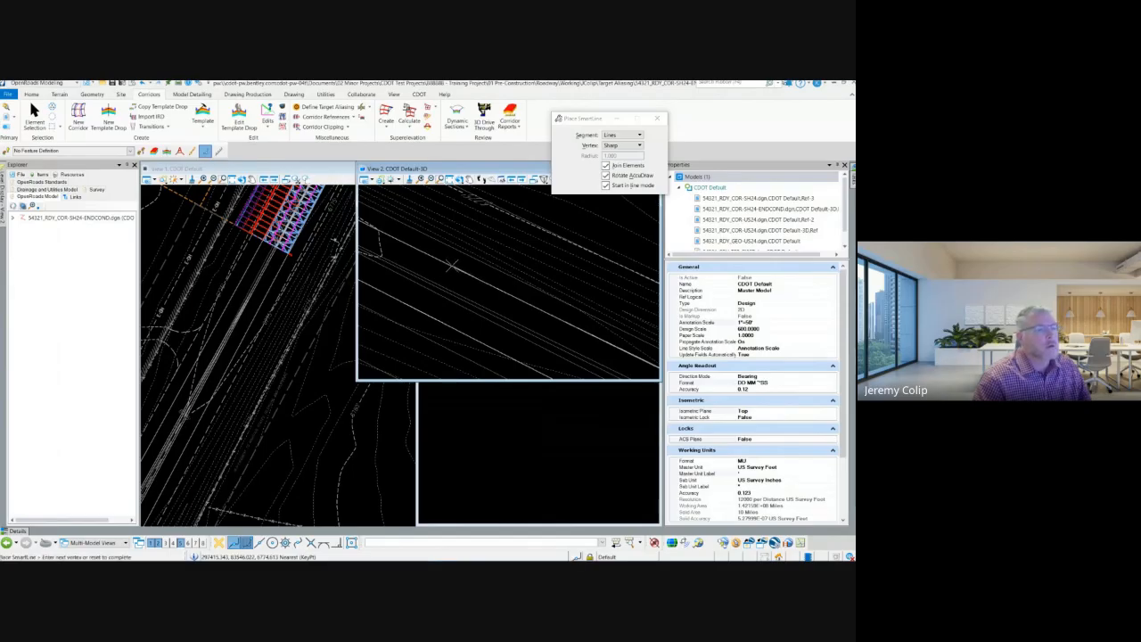
middle_click(452, 266)
left_click(470, 304)
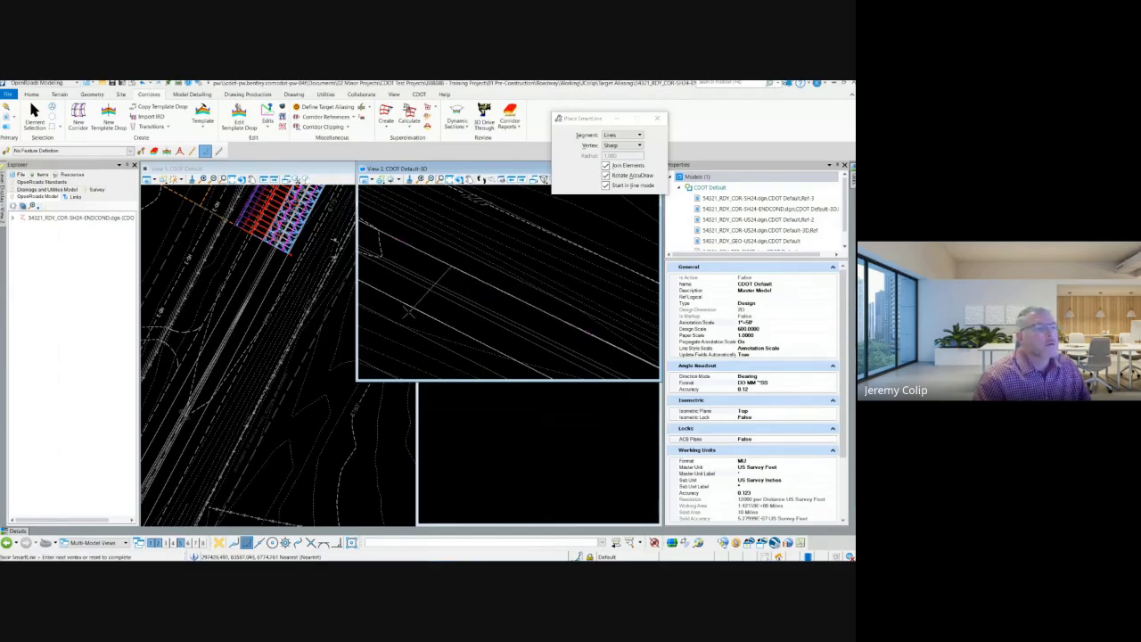
middle_click(405, 306)
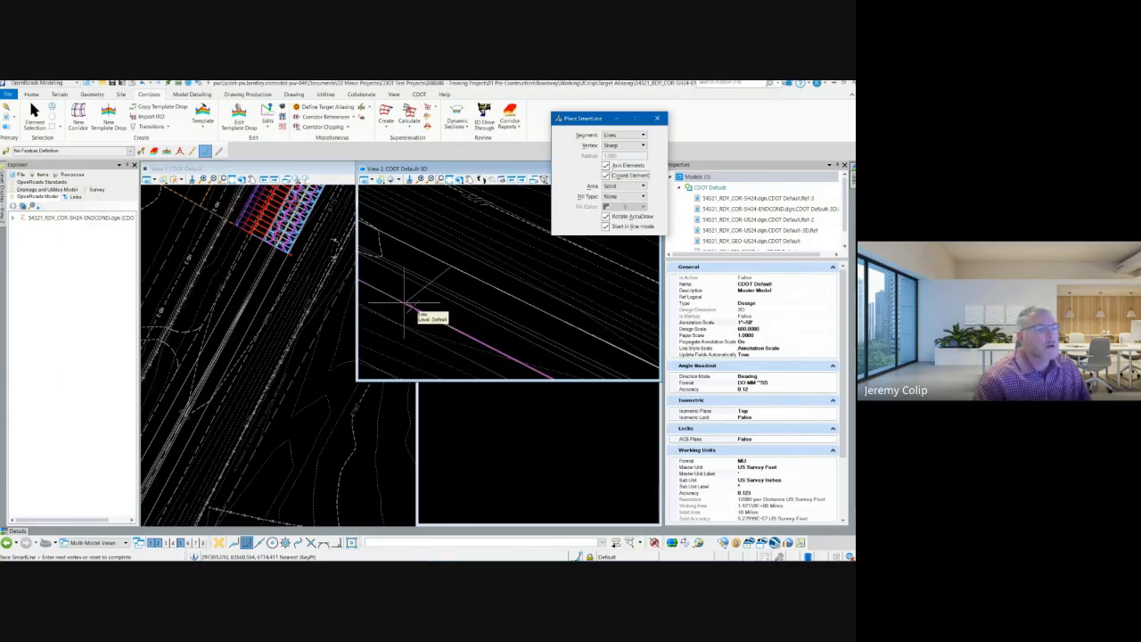
right_click(470, 301)
key("Escape")
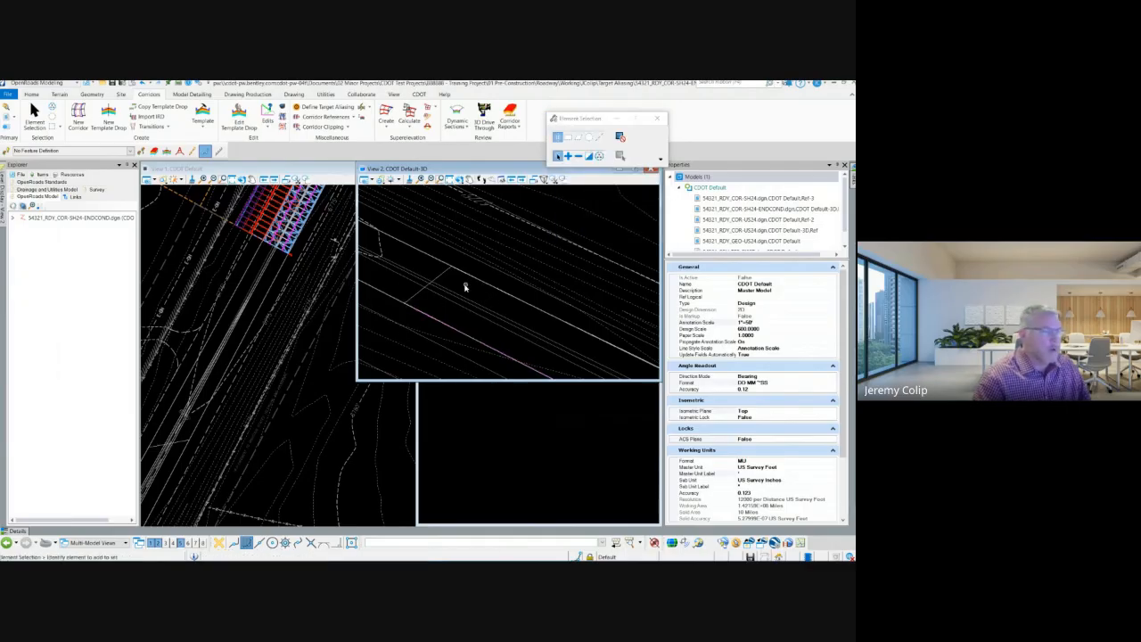
Step: Inspect the new shape over the roadway and the existing terrain model by selecting each and reviewing its properties
left_click(446, 272)
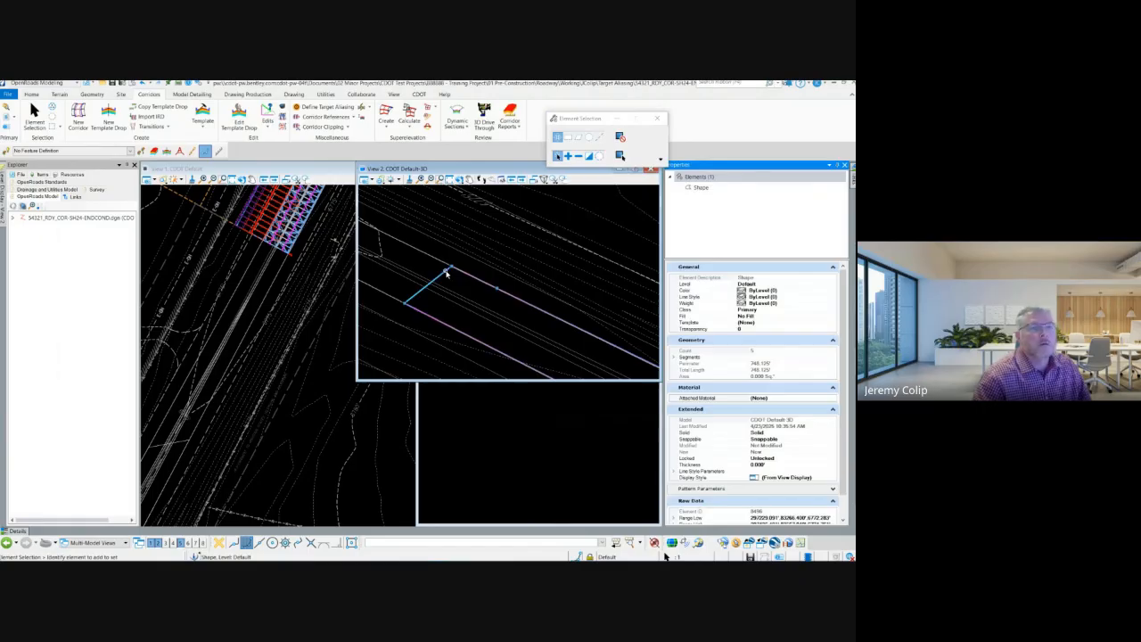
left_click(485, 302)
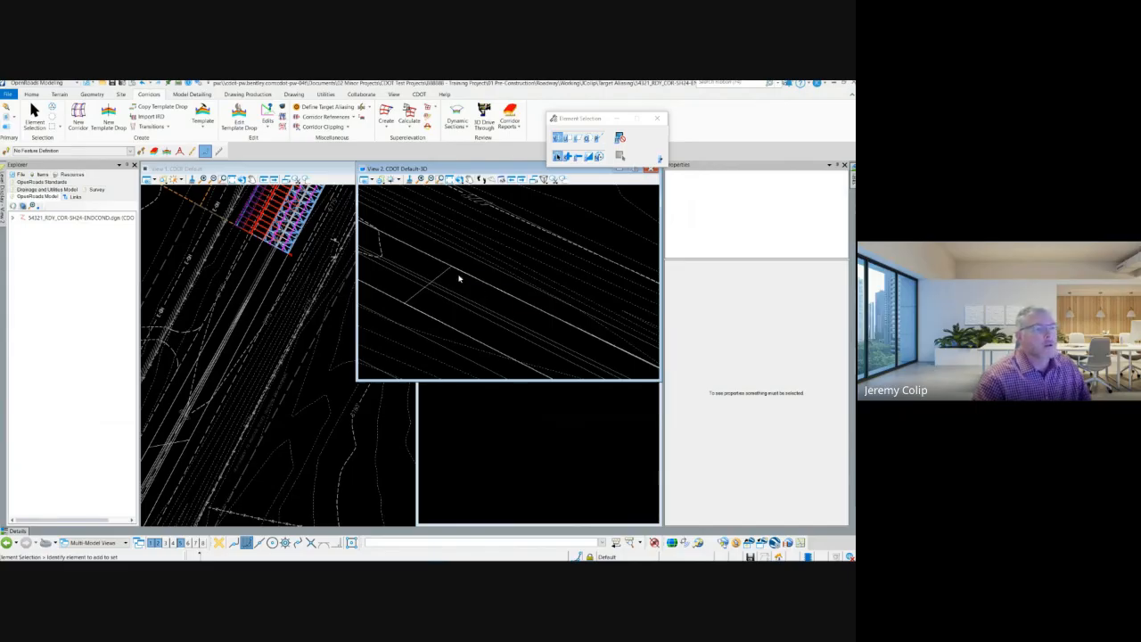
scroll(430, 259, "down", 2)
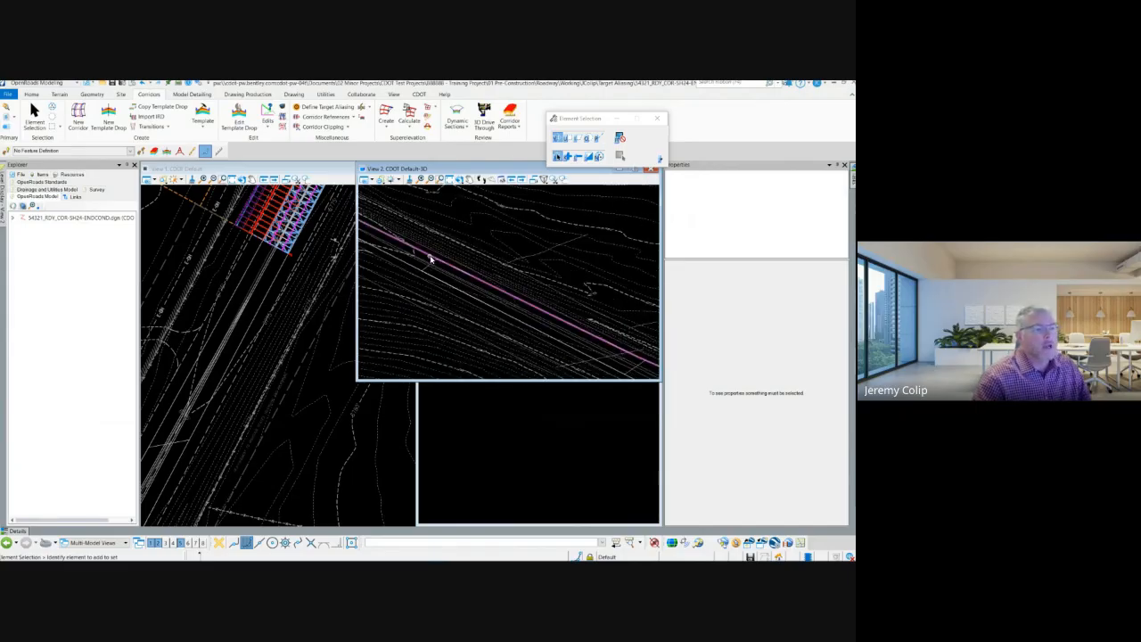
left_click(501, 282)
left_click(517, 285)
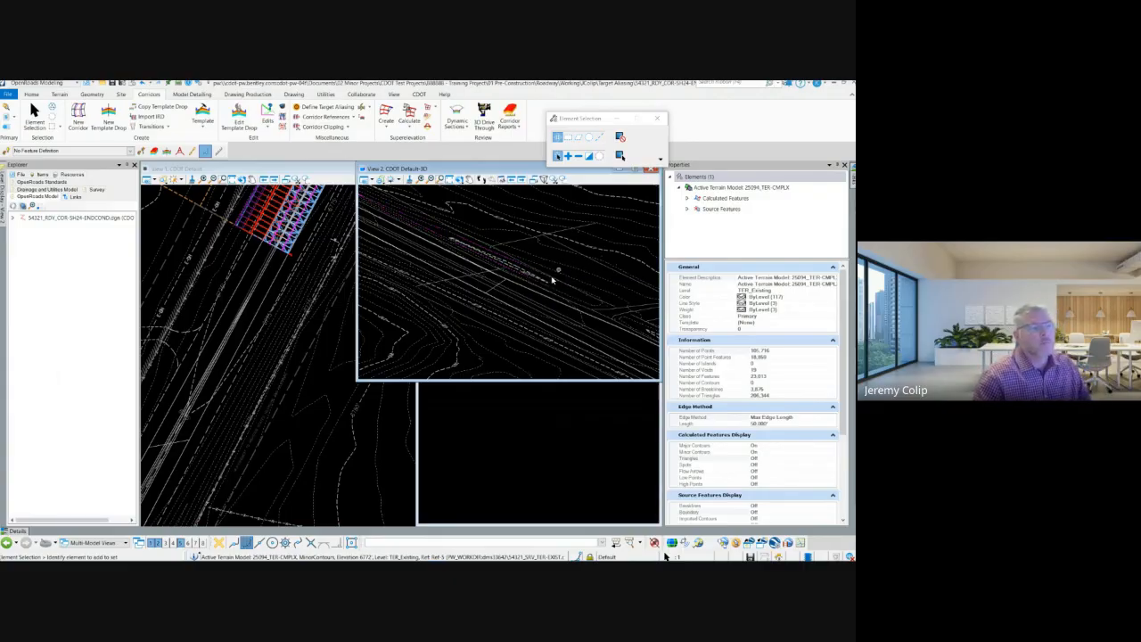
middle_click_drag(517, 214, 624, 272)
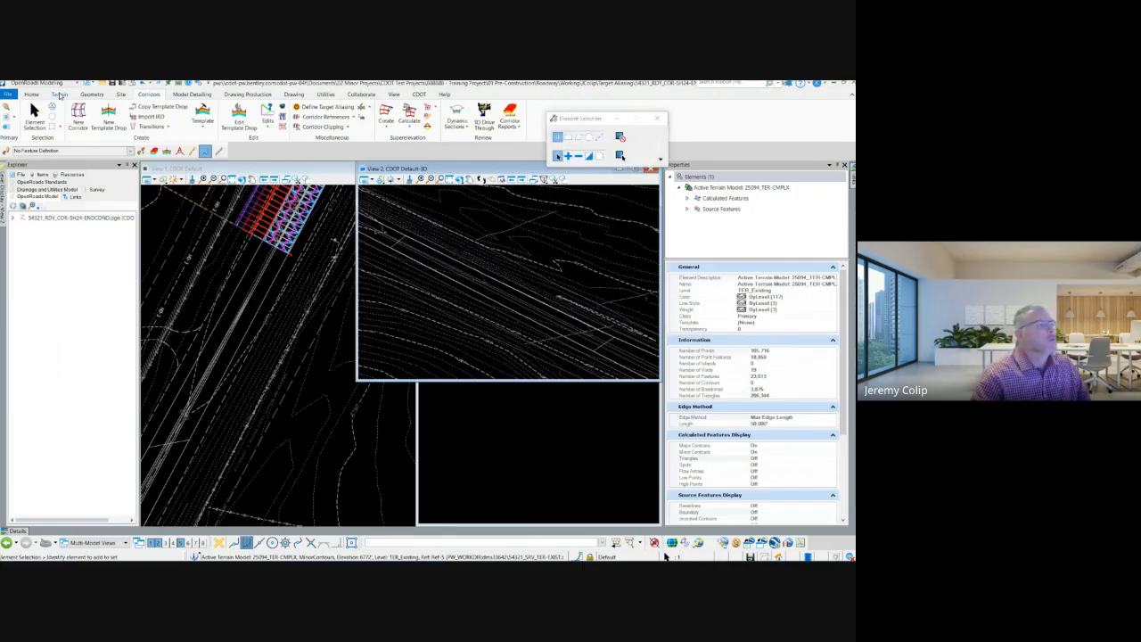
Step: Set up a terrain model from elements using the Max Triangle Length edge method with a max side length of 2
left_click(59, 95)
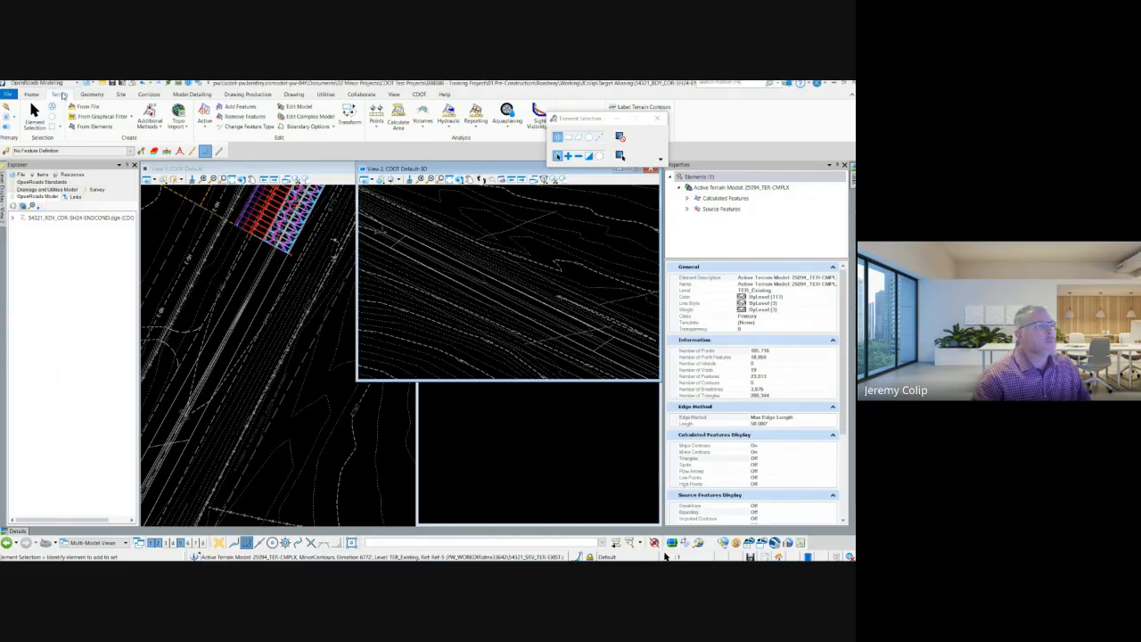
left_click(92, 127)
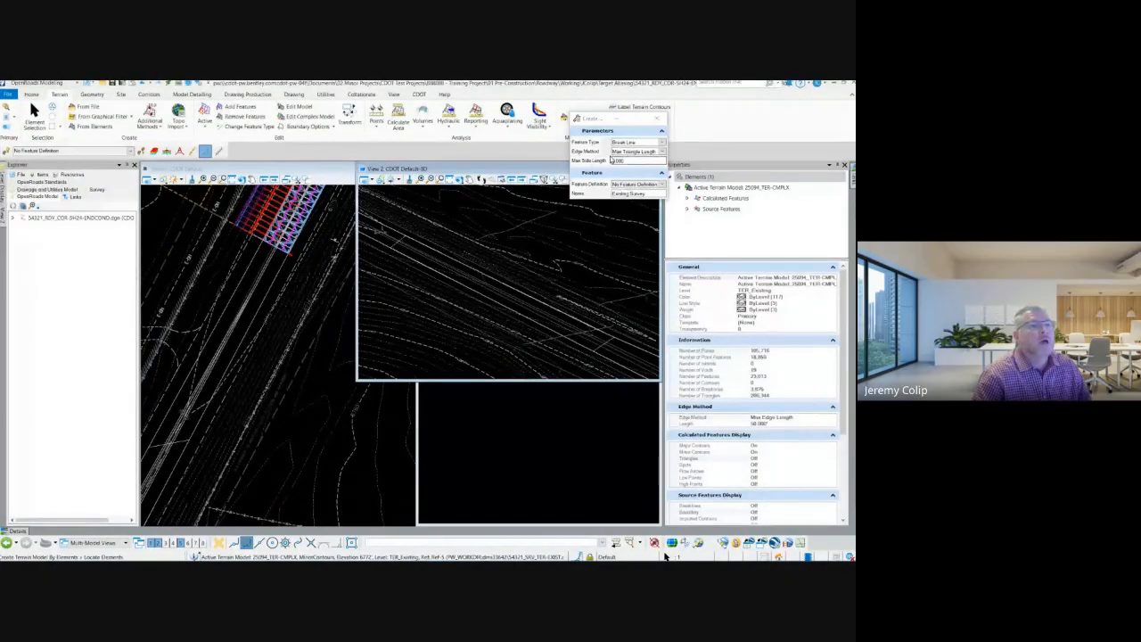
left_click(661, 152)
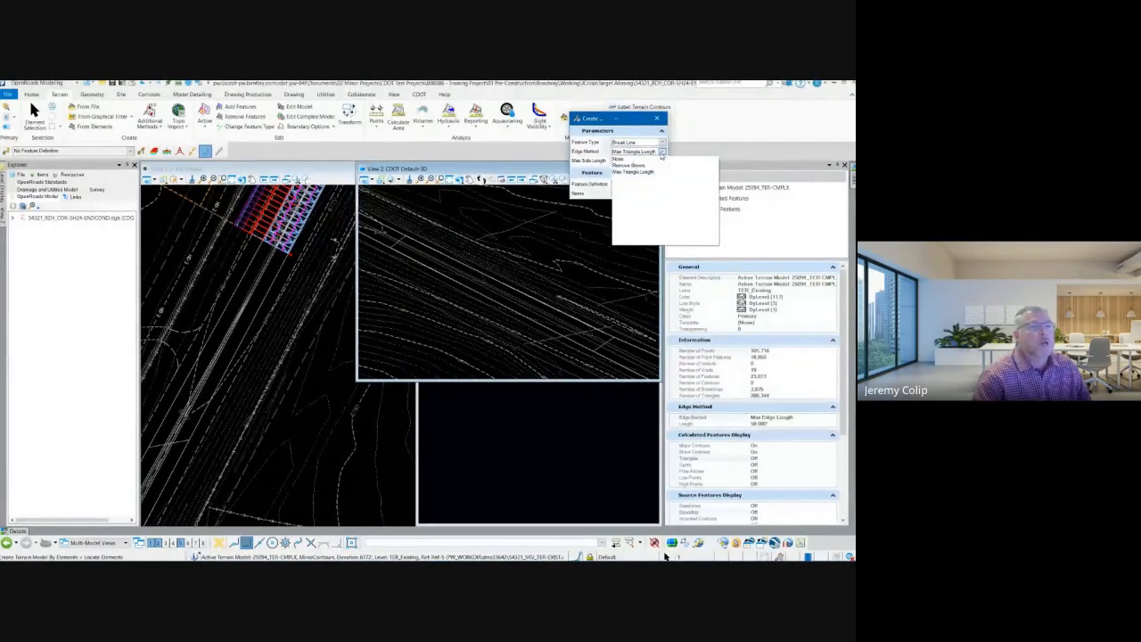
left_click(606, 157)
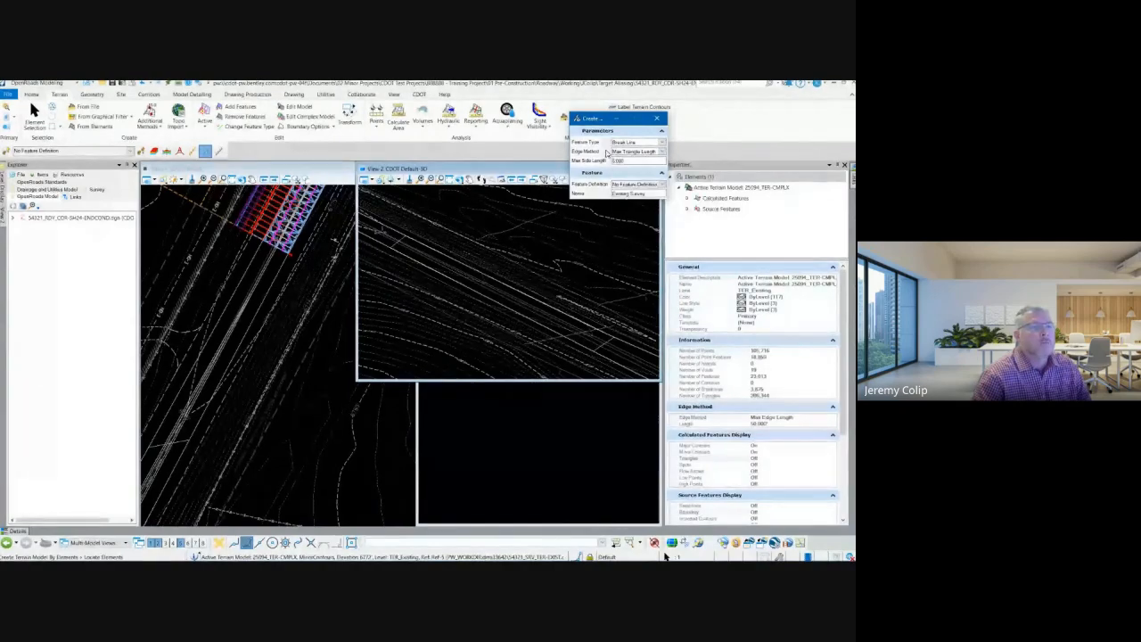
left_click_drag(630, 161, 588, 166)
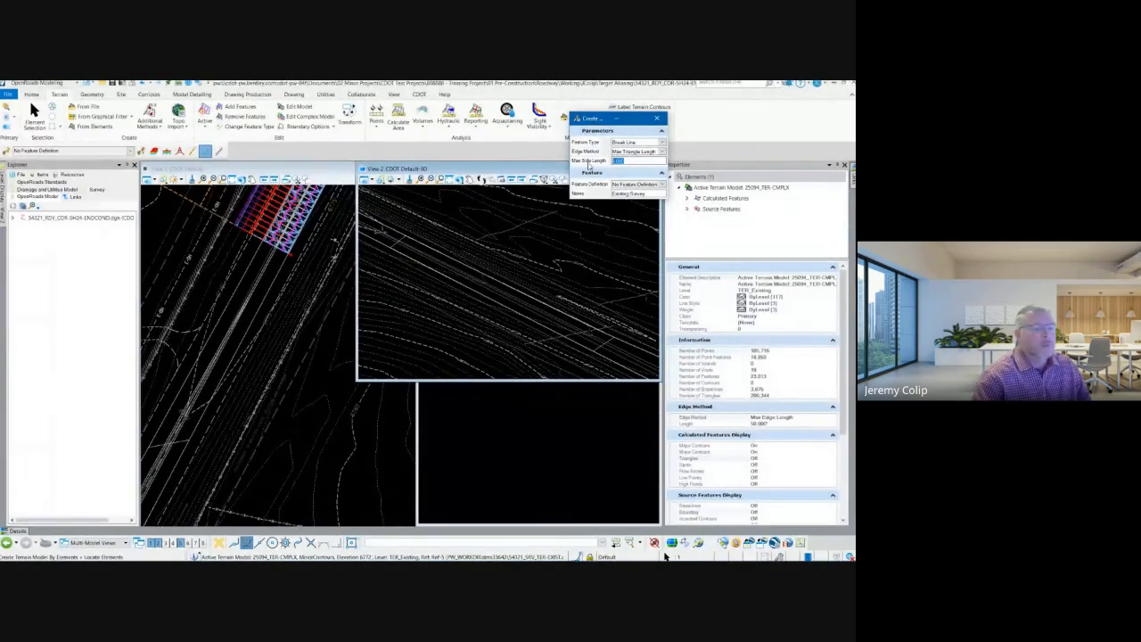
type("2")
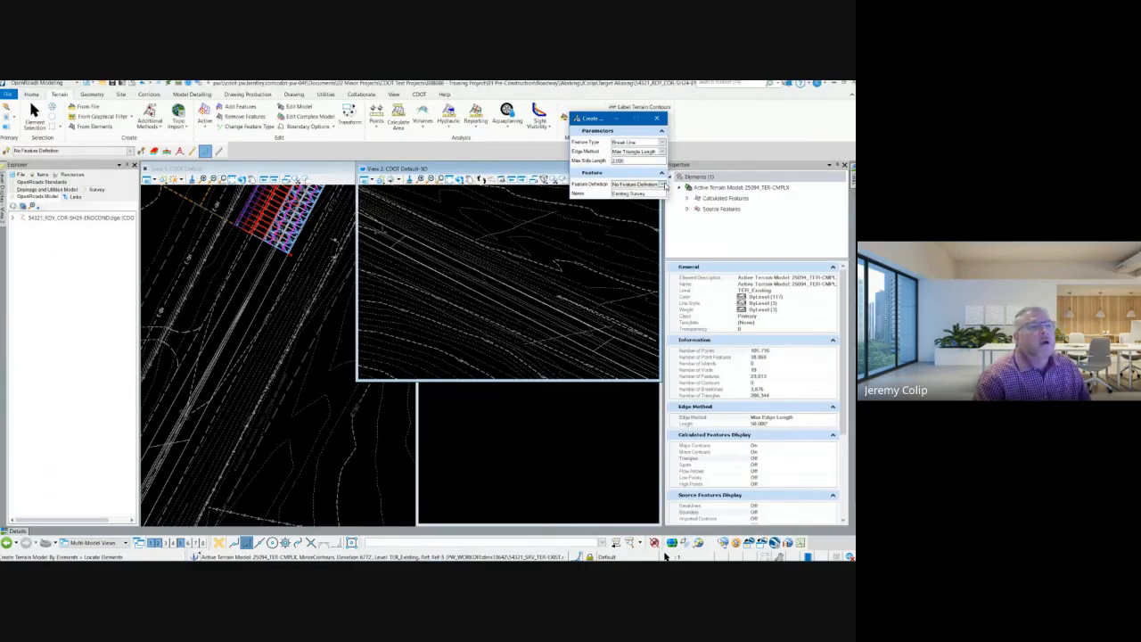
Step: Assign the Temporary Construction feature definition to the terrain model being created
left_click(662, 184)
left_click(620, 199)
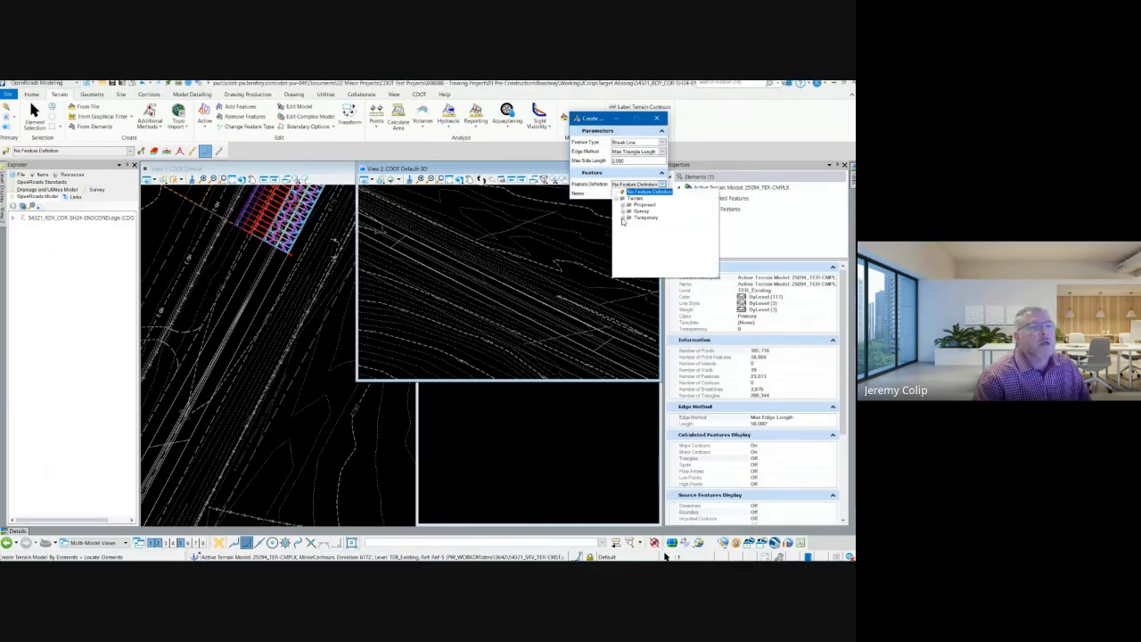
left_click(623, 217)
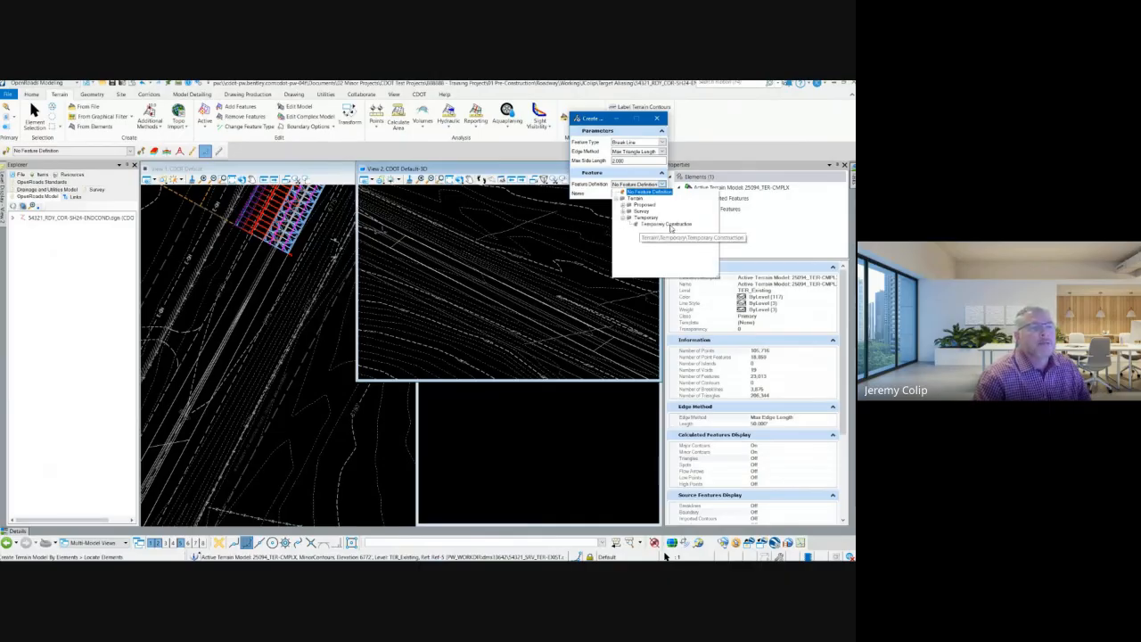
left_click(660, 224)
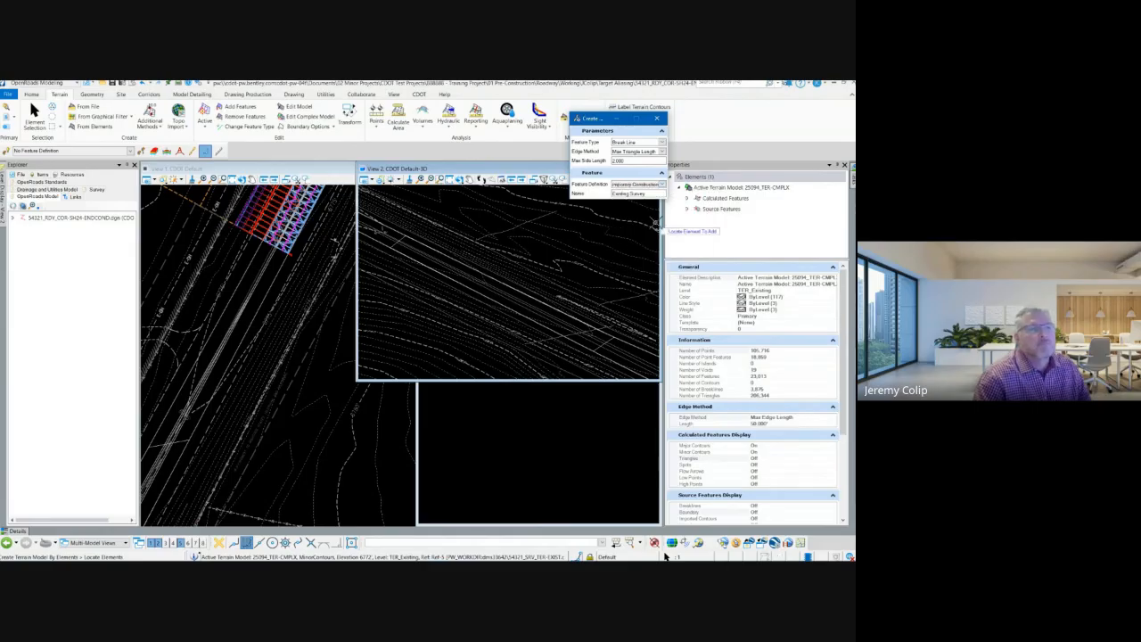
Step: Name the new terrain model US24_EXTEMP
left_click_drag(651, 193, 612, 194)
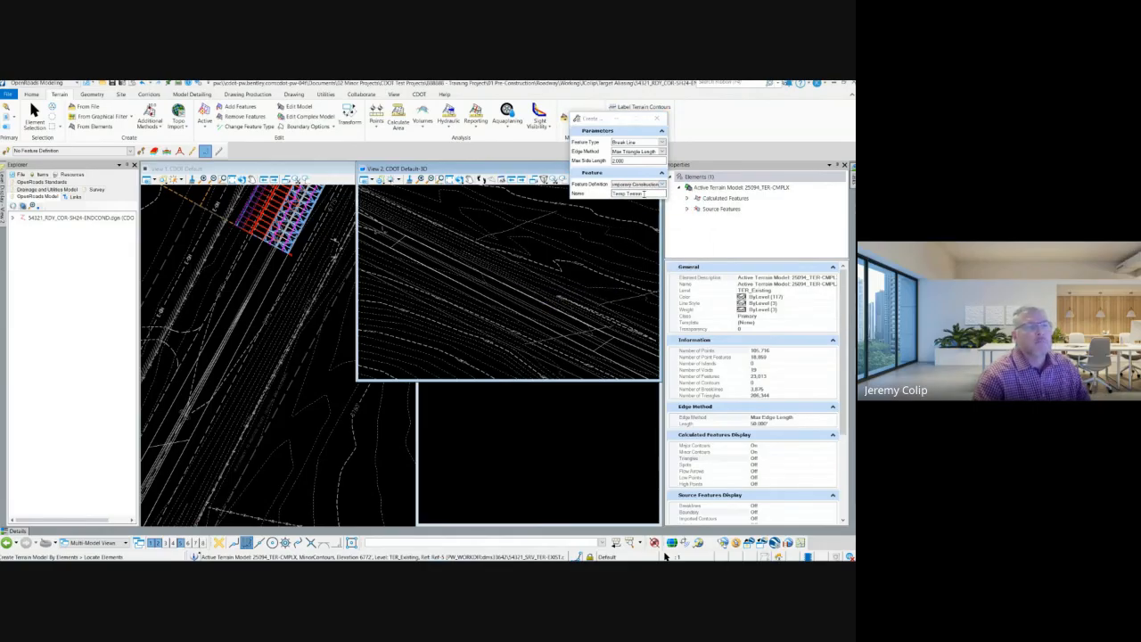
left_click_drag(644, 193, 612, 194)
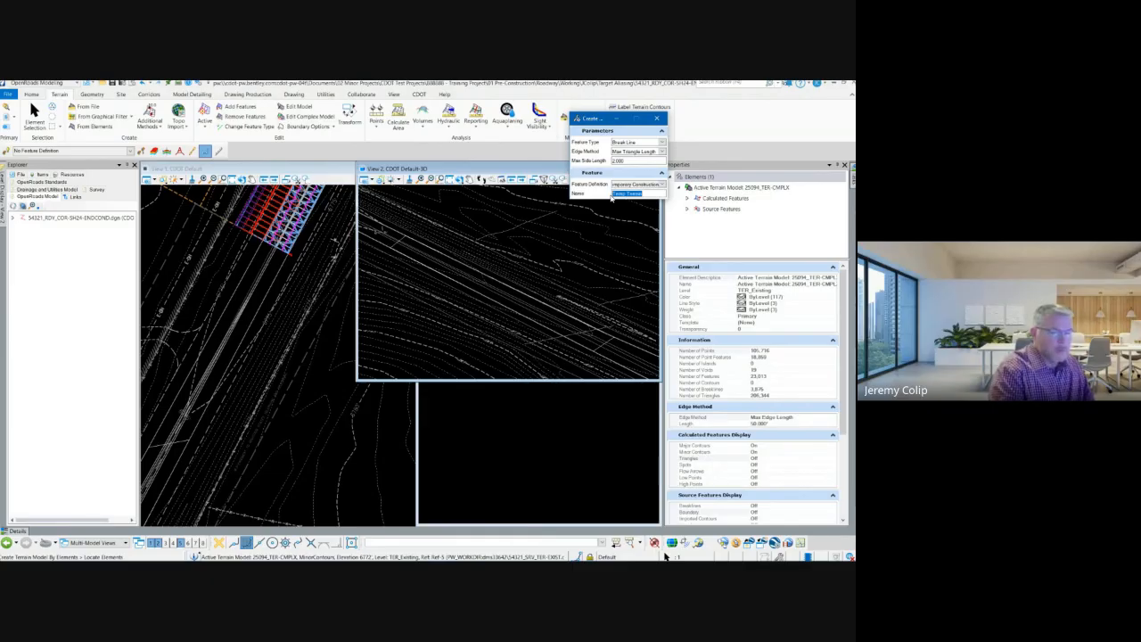
type("Lid")
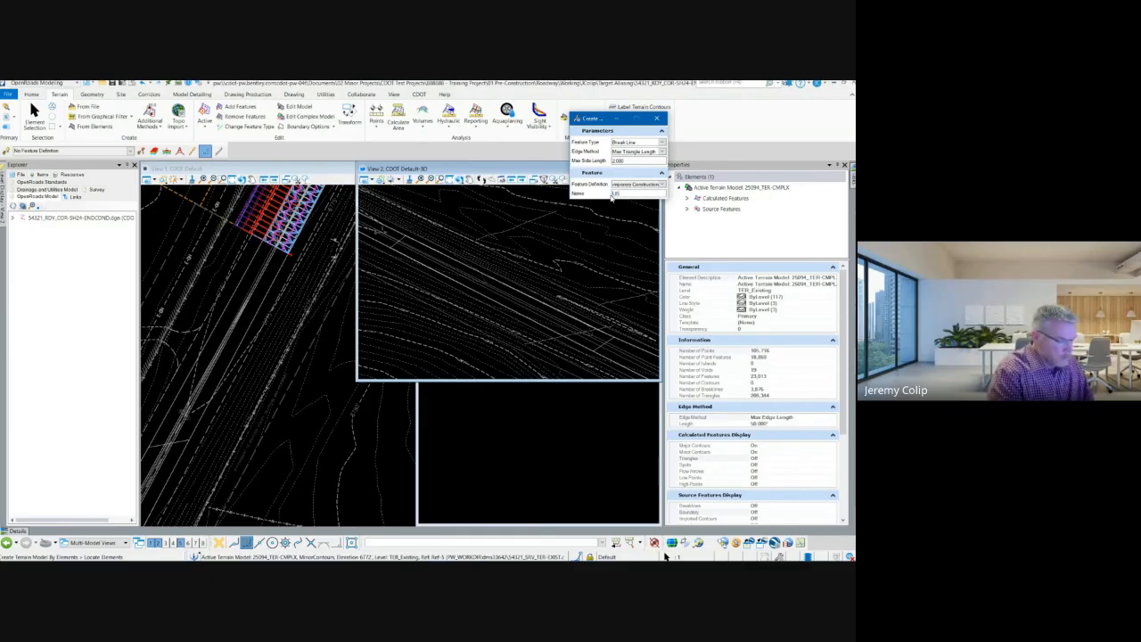
type("24_")
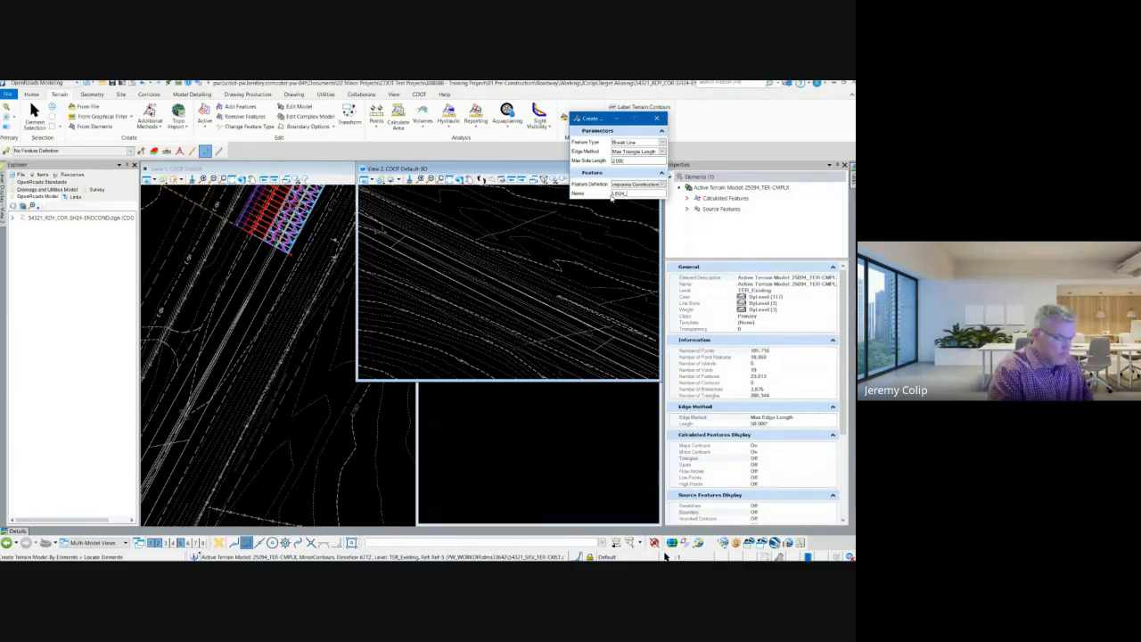
type("EXI")
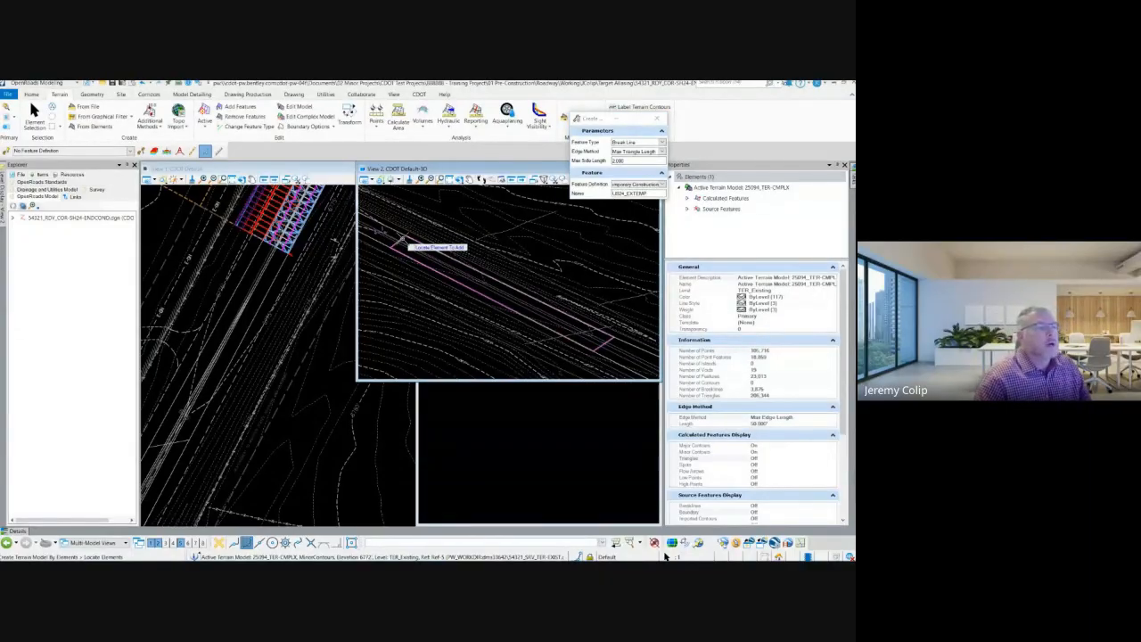
Step: Create the terrain model from the closed roadway shape, accepting the Break Line feature type and remaining parameters
left_click(401, 239)
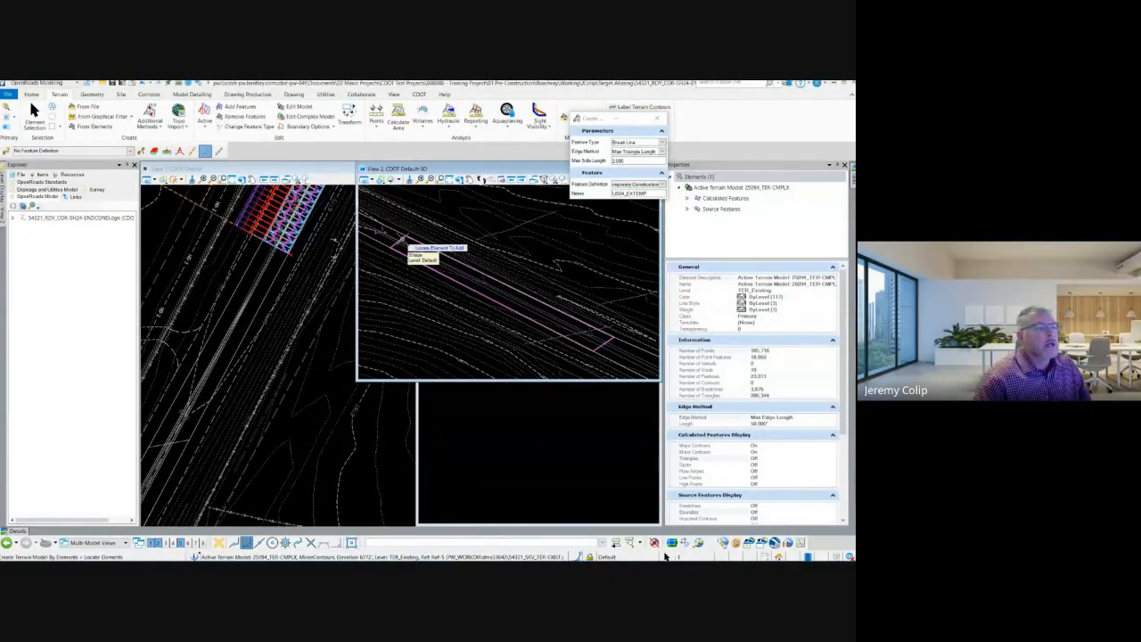
right_click(451, 201)
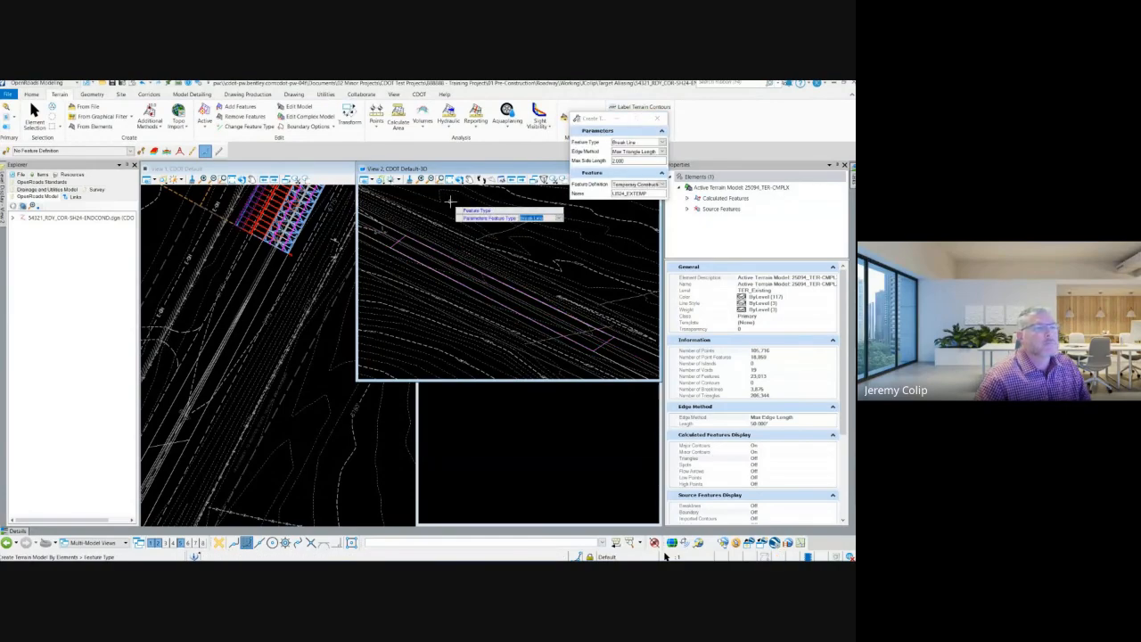
left_click(451, 201)
left_click(451, 202)
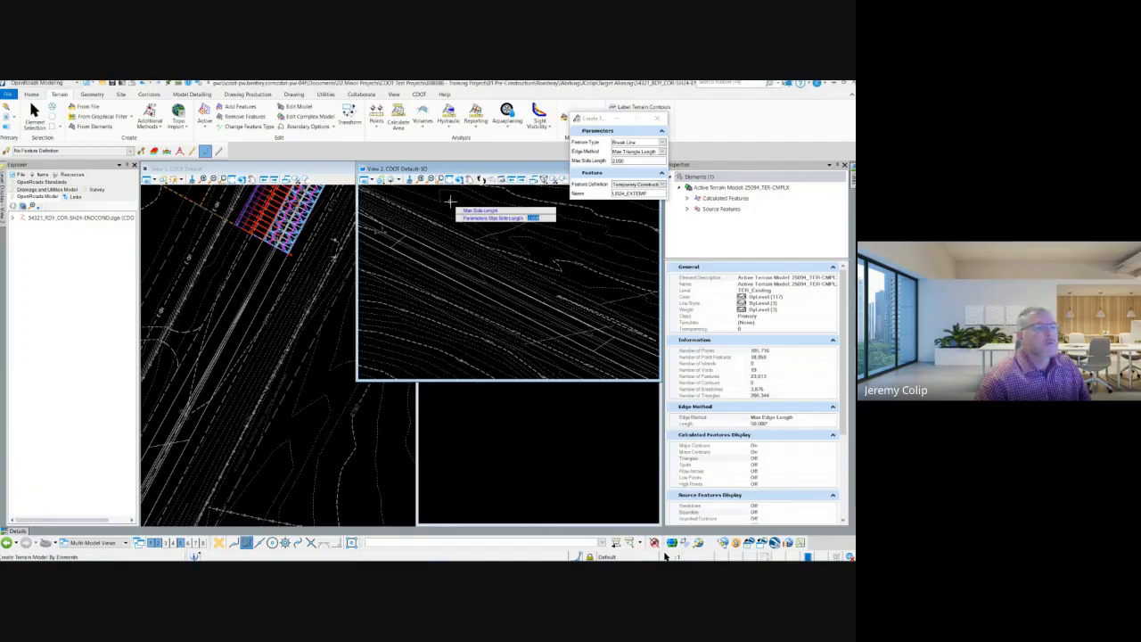
left_click(452, 202)
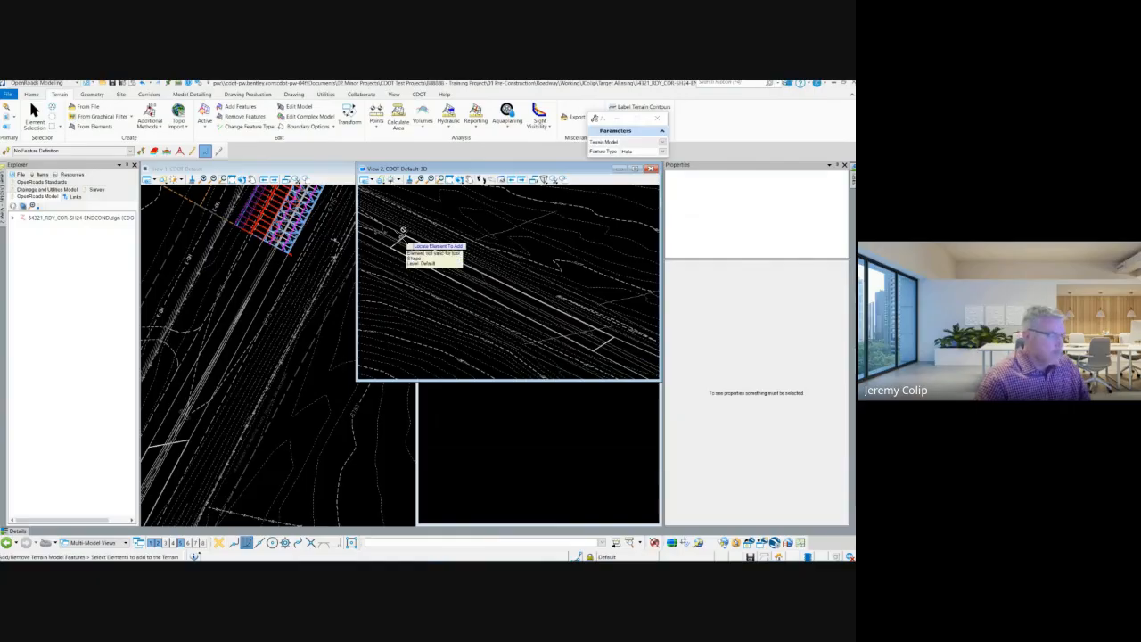
Step: Examine the roadway shape and the US24_EXTEMP terrain model under Temporary Construction by selecting each and reviewing its properties
key("Escape")
left_click(408, 306)
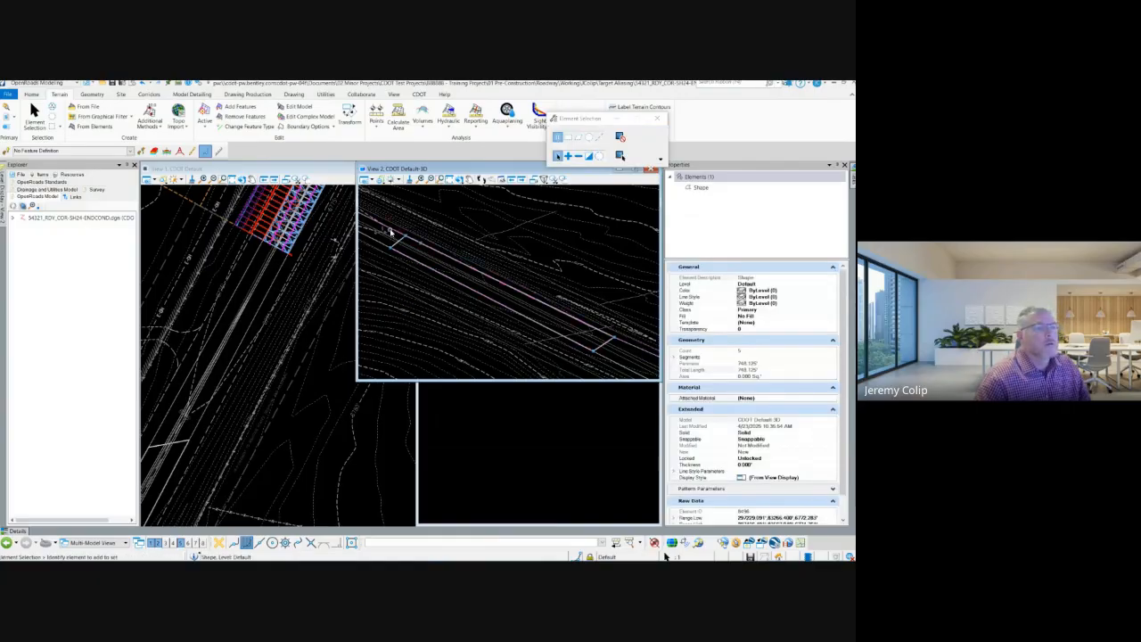
left_click(437, 253)
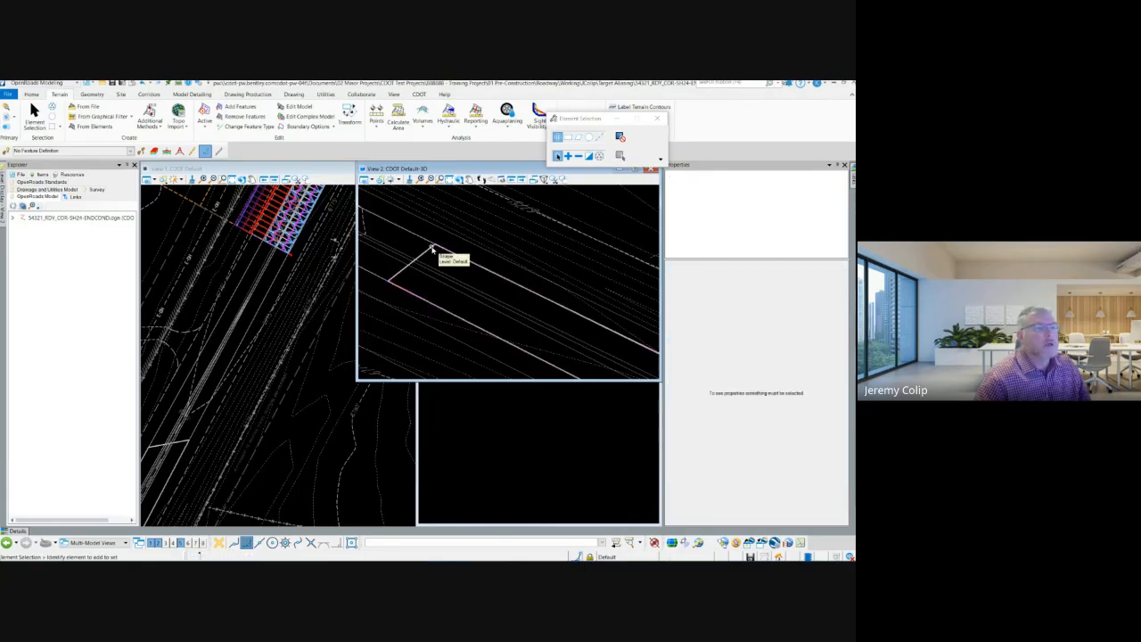
left_click(12, 218)
left_click(40, 250)
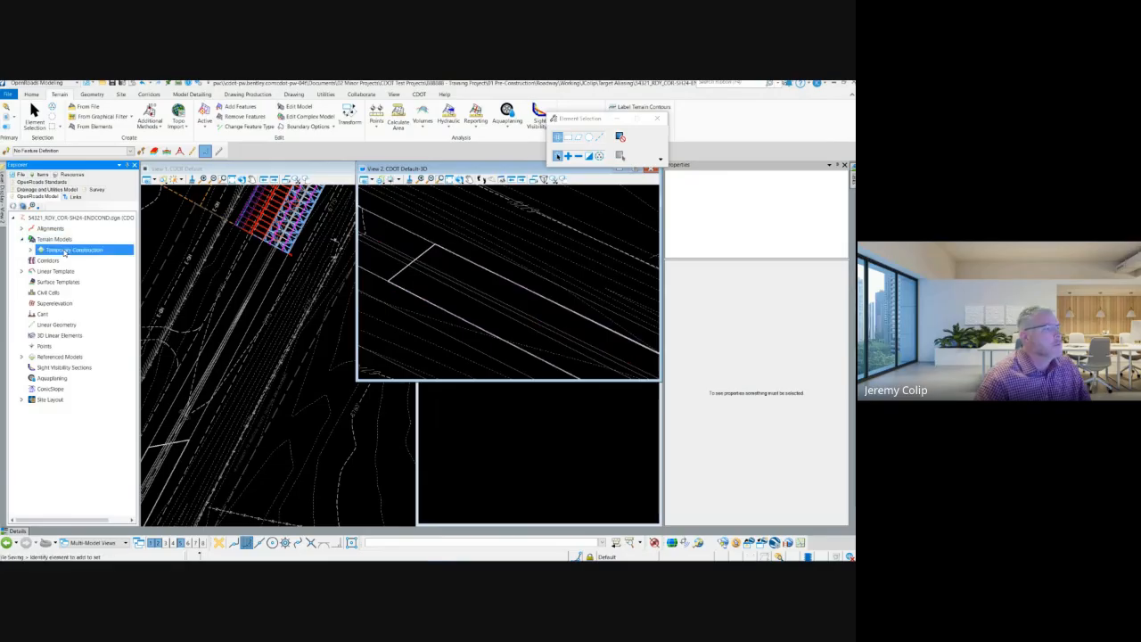
left_click(32, 250)
left_click(71, 261)
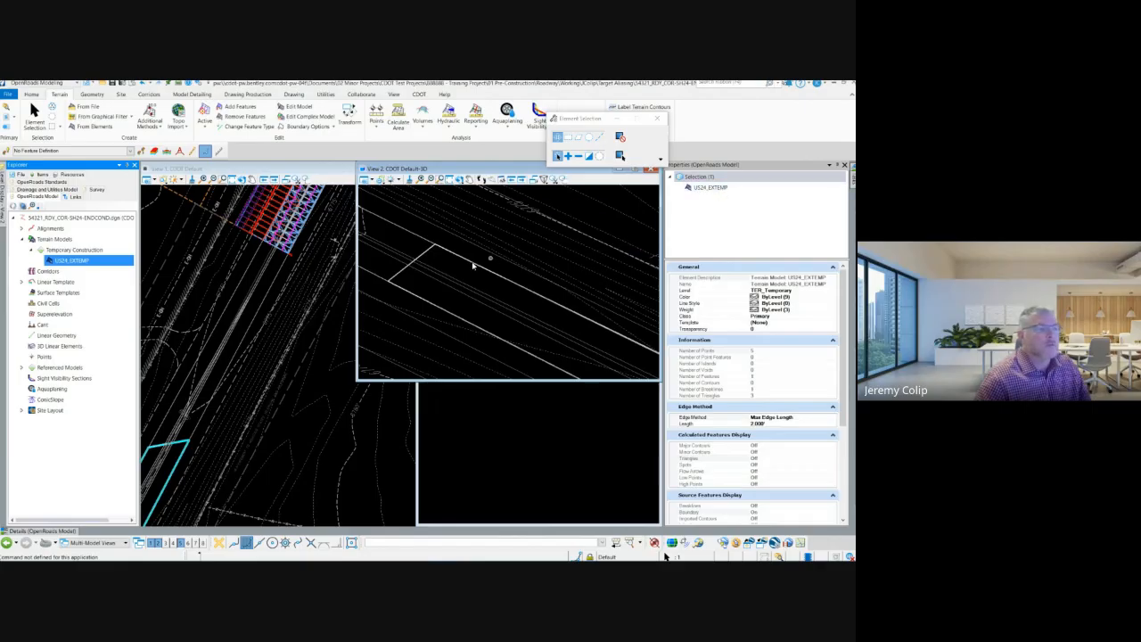
left_click(436, 262)
left_click(423, 257)
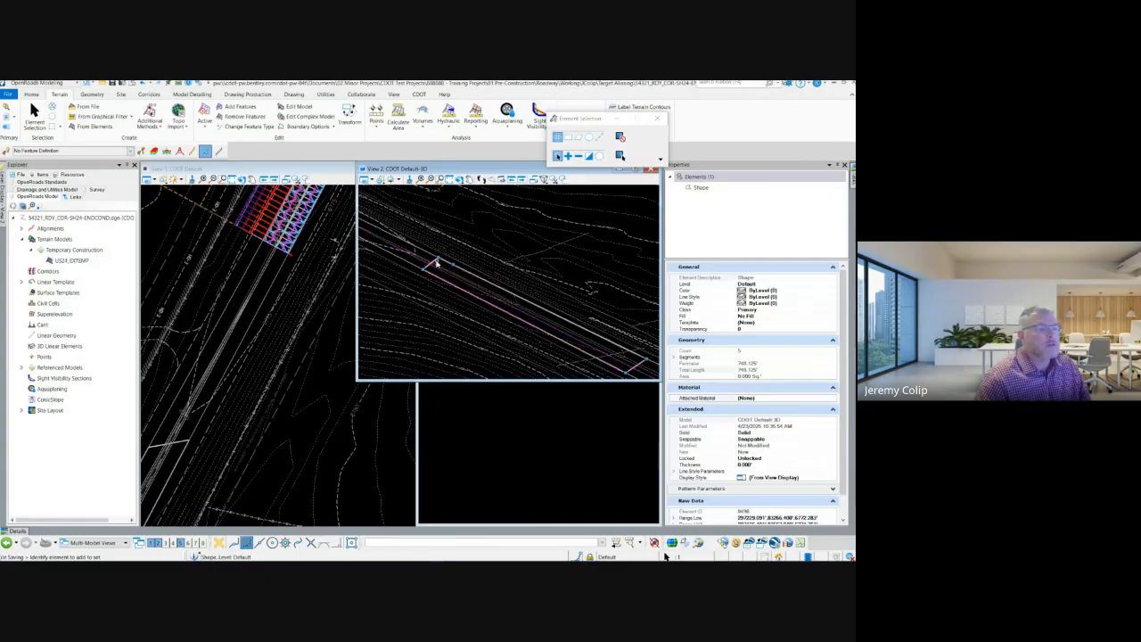
left_click(343, 198)
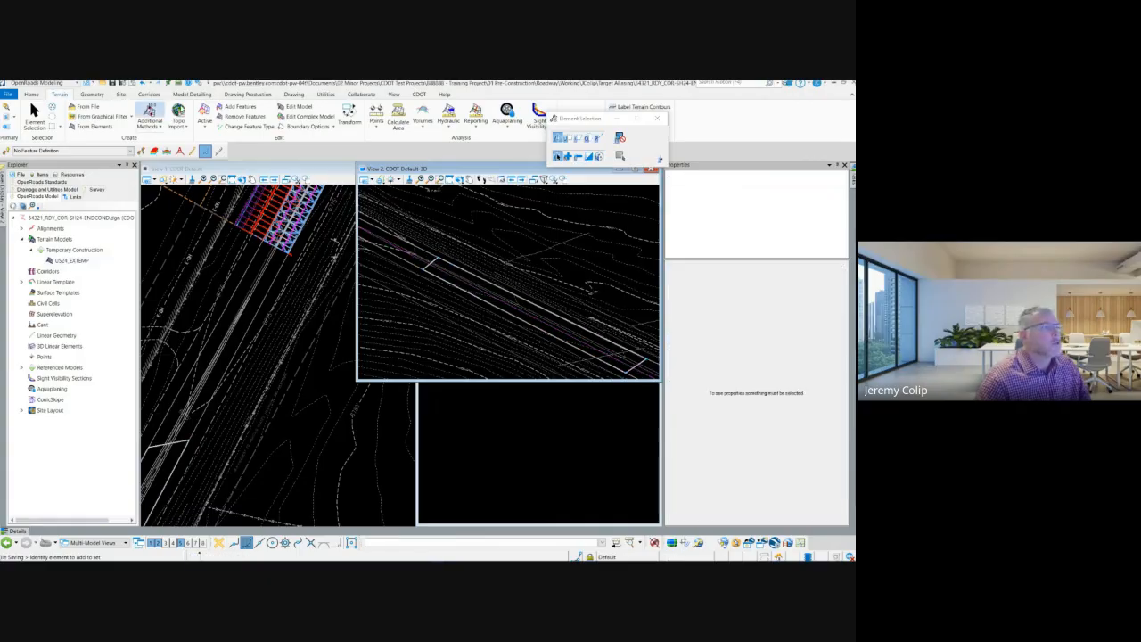
Step: Set up Apply Surface Template with the Asphalt Pavement w/ Bases template from the surface templates
left_click(181, 95)
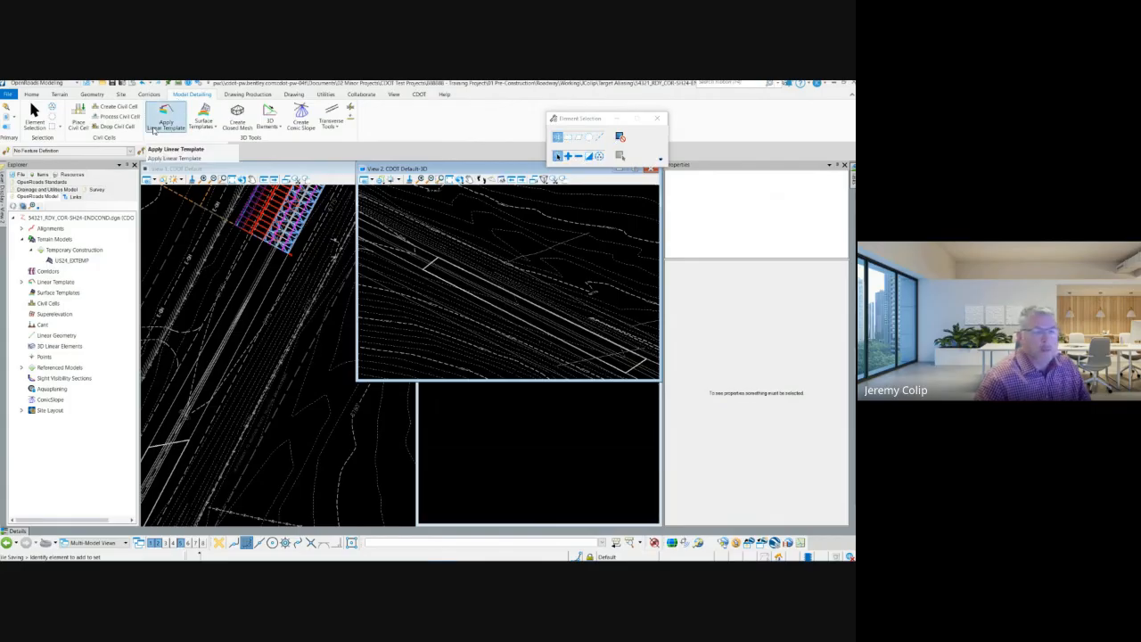
left_click(197, 126)
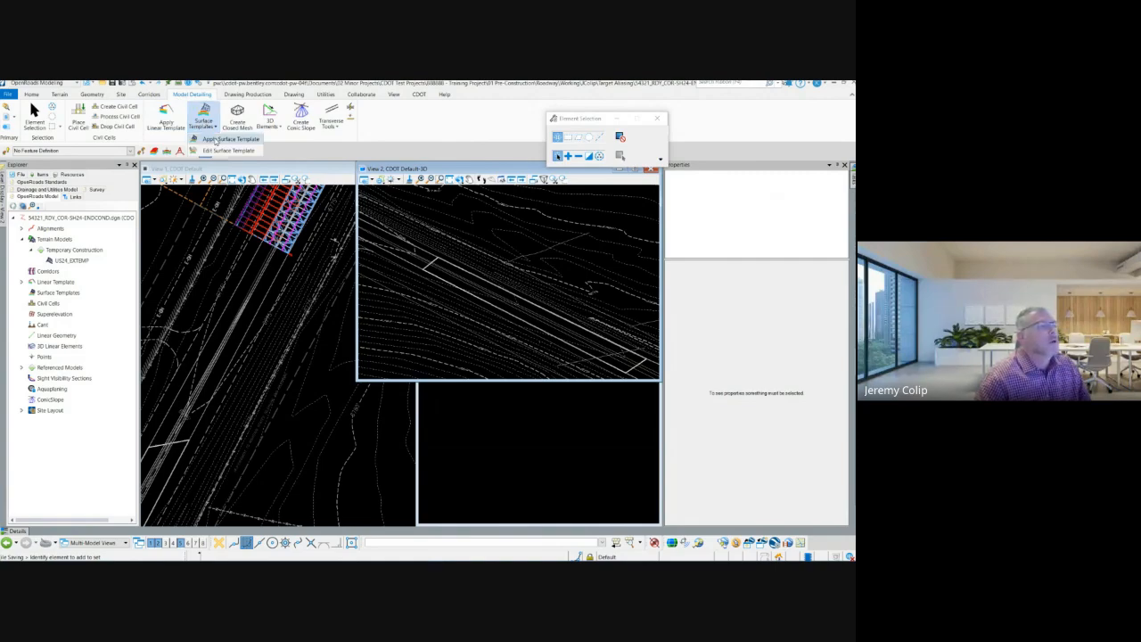
left_click(214, 139)
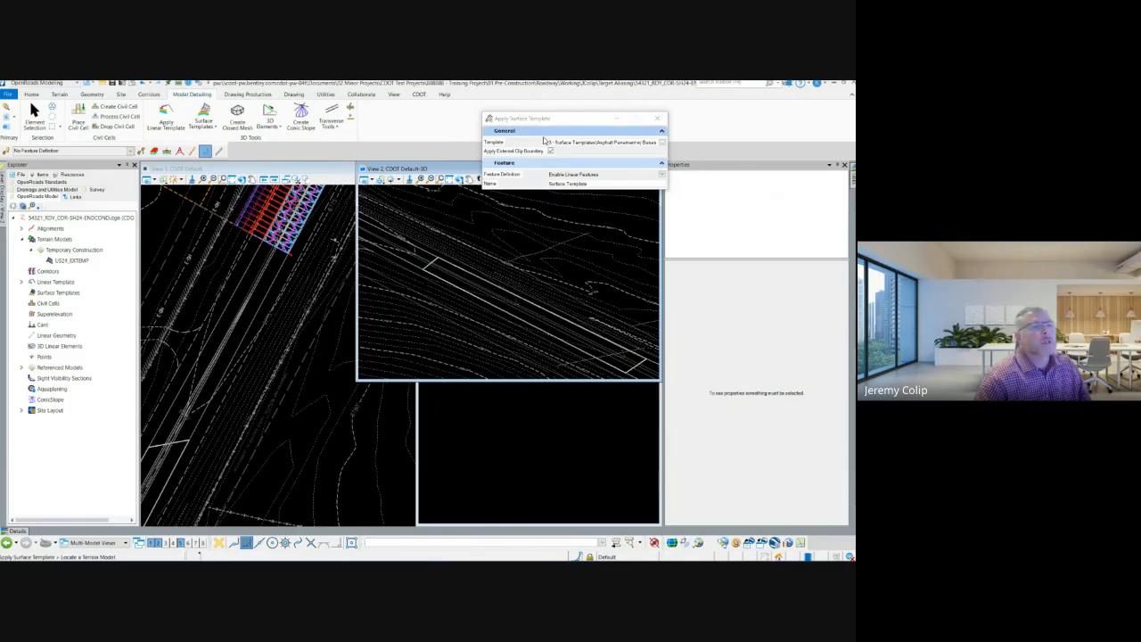
left_click(661, 143)
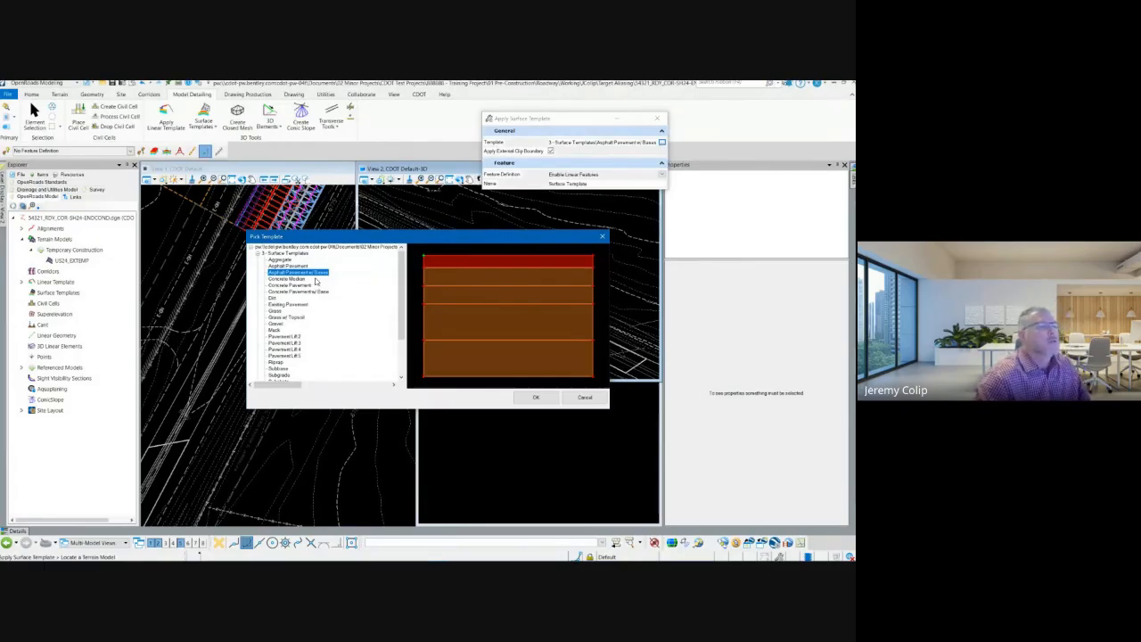
left_click(294, 266)
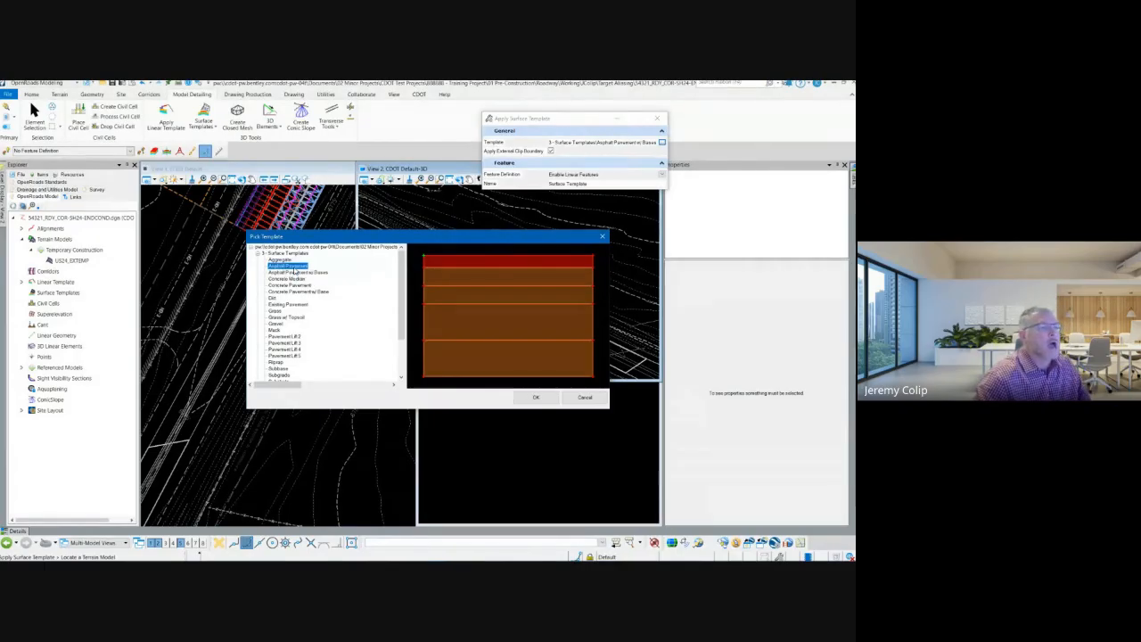
left_click(295, 273)
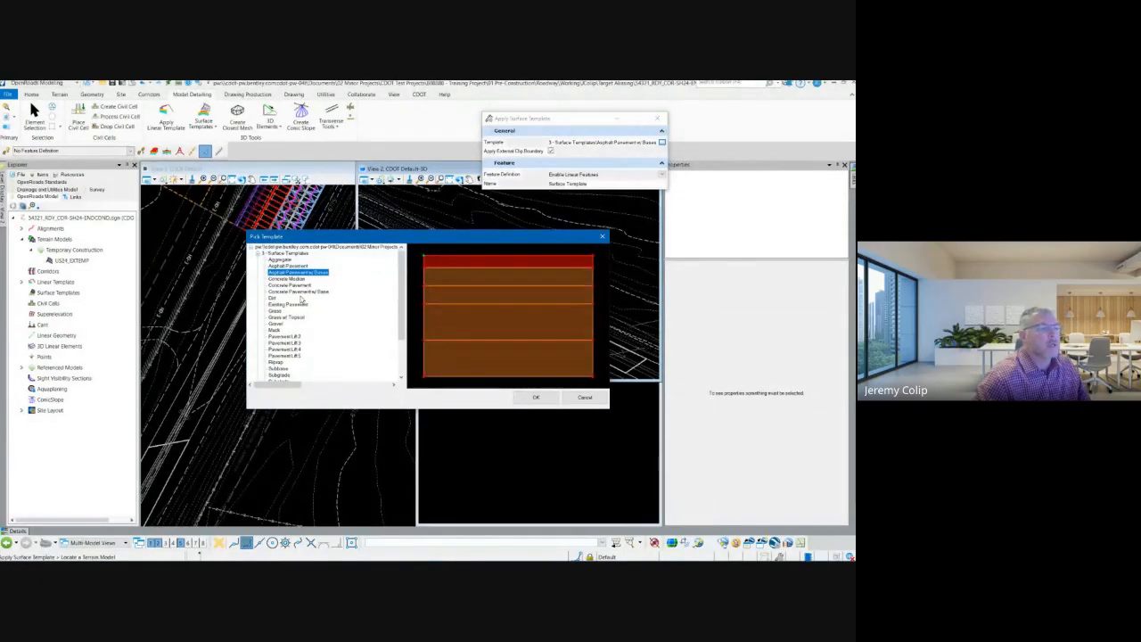
scroll(305, 294, "down", 3)
scroll(304, 297, "up", 3)
left_click(537, 398)
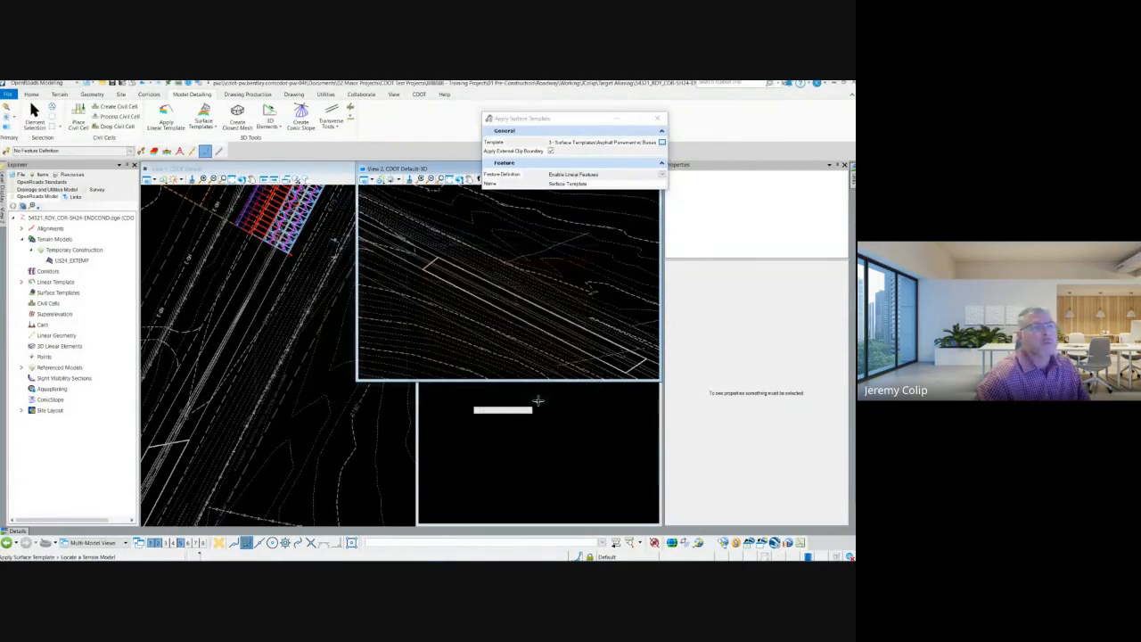
Step: Assign the Enable Linear Features feature definition to the surface template and name it US24_EXSURFTEMP
left_click(662, 175)
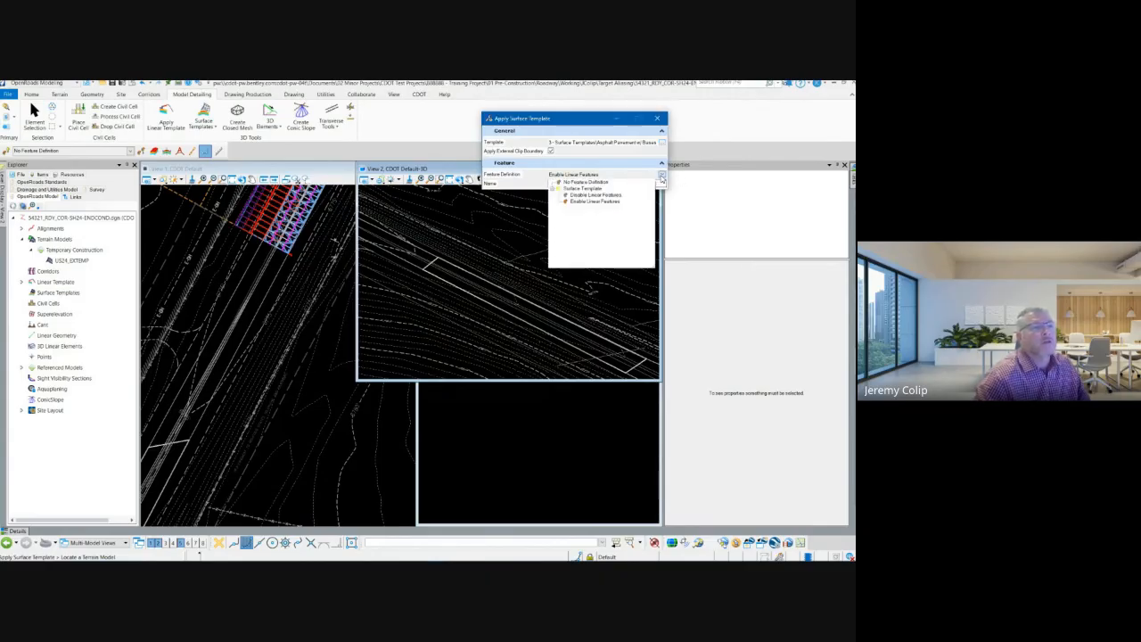
left_click(595, 202)
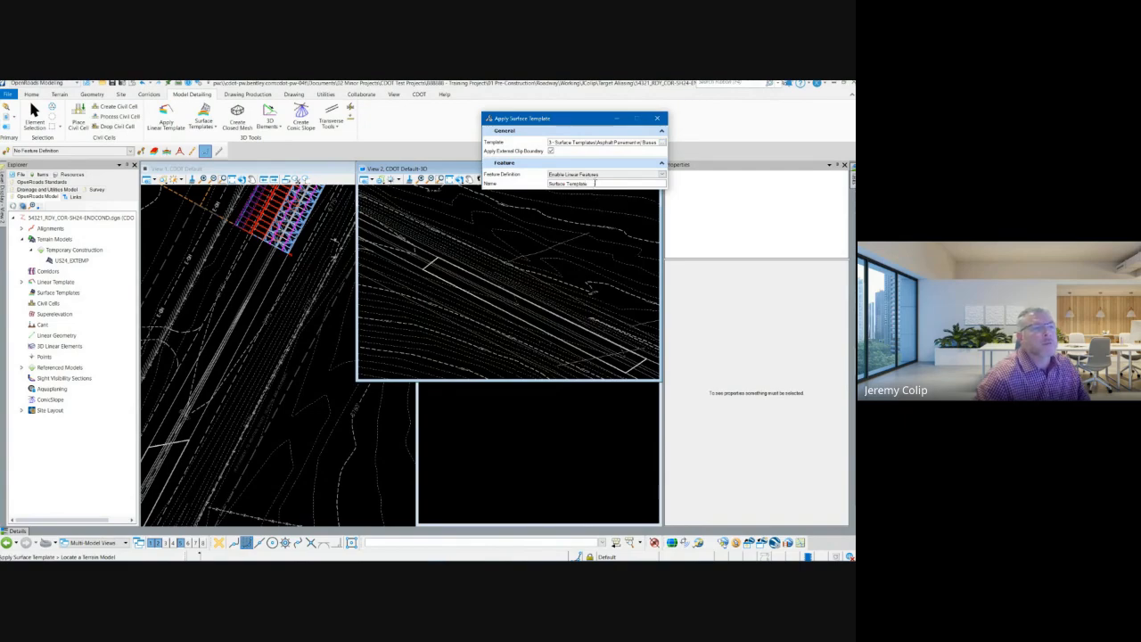
left_click_drag(594, 183, 541, 185)
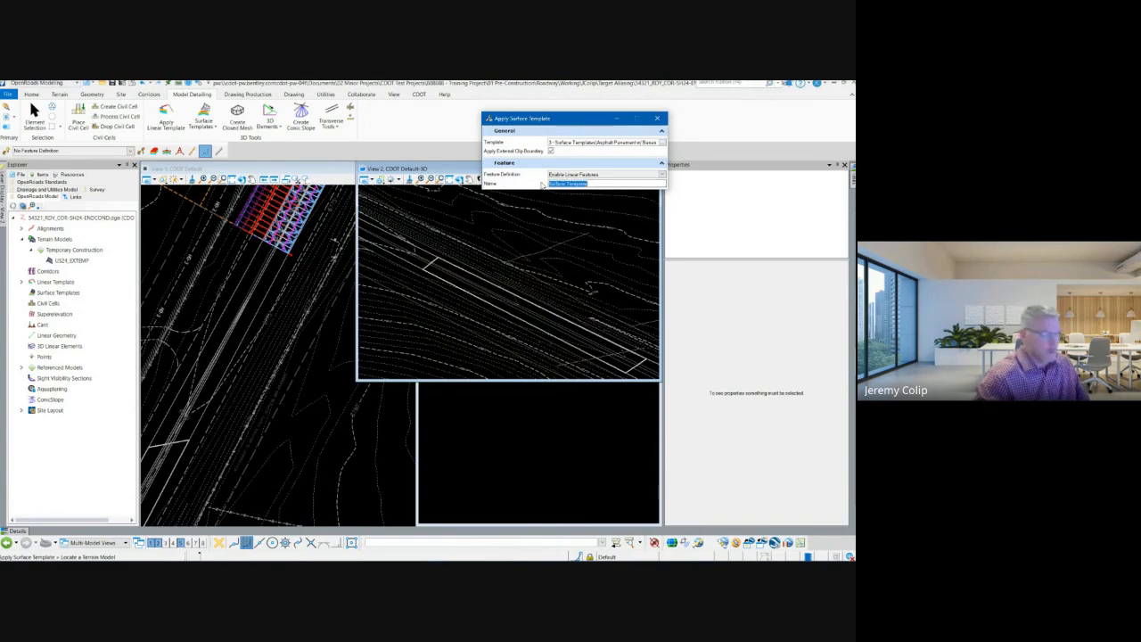
type("US2")
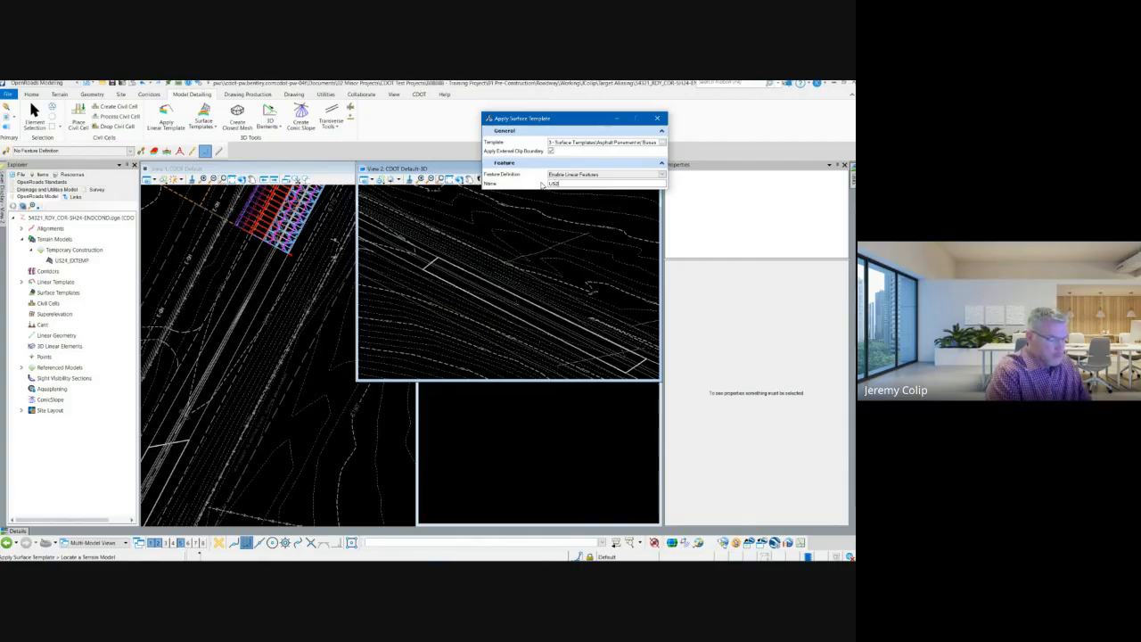
type("4_EX")
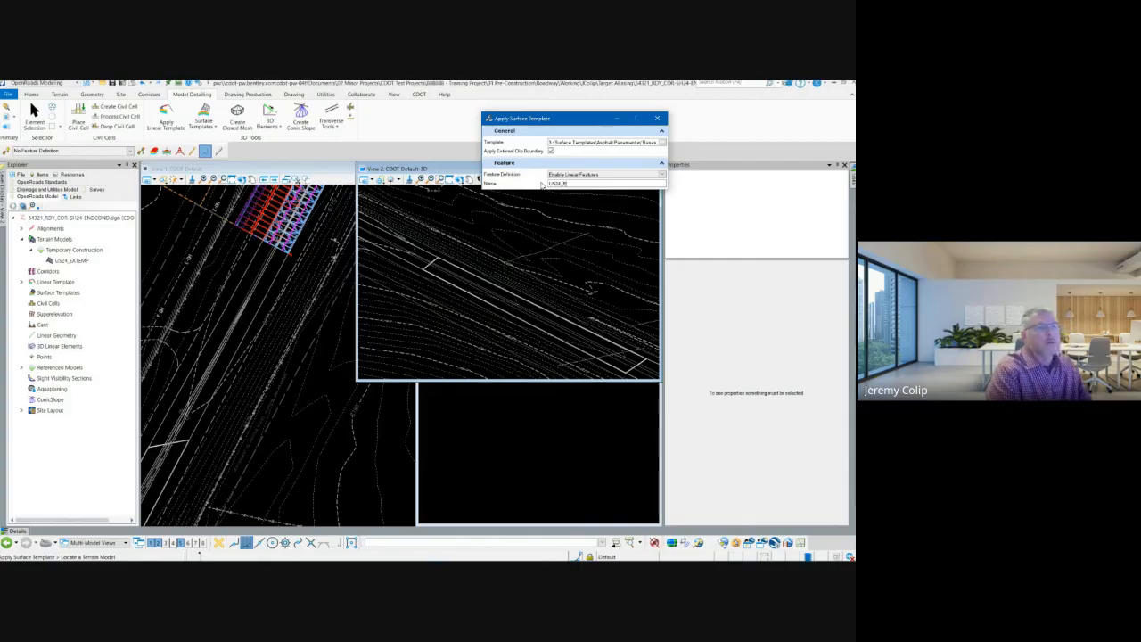
type("SURFTEMP")
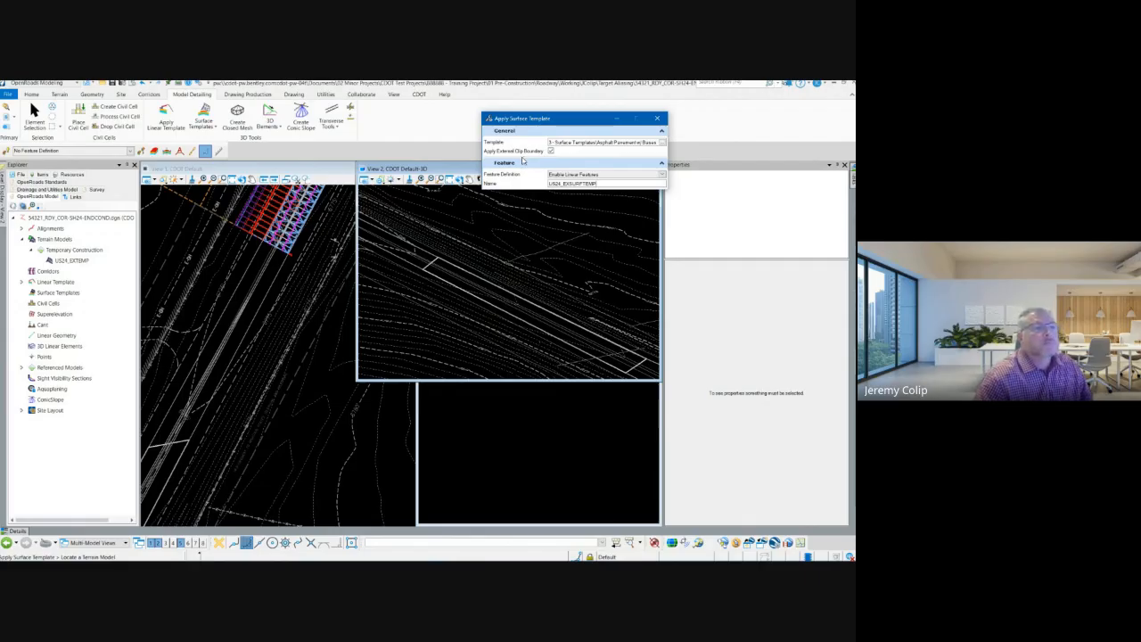
Step: Apply the surface template to the US24_EXTEMP terrain model with Apply External Clip Boundary enabled and accept the selection
left_click(550, 151)
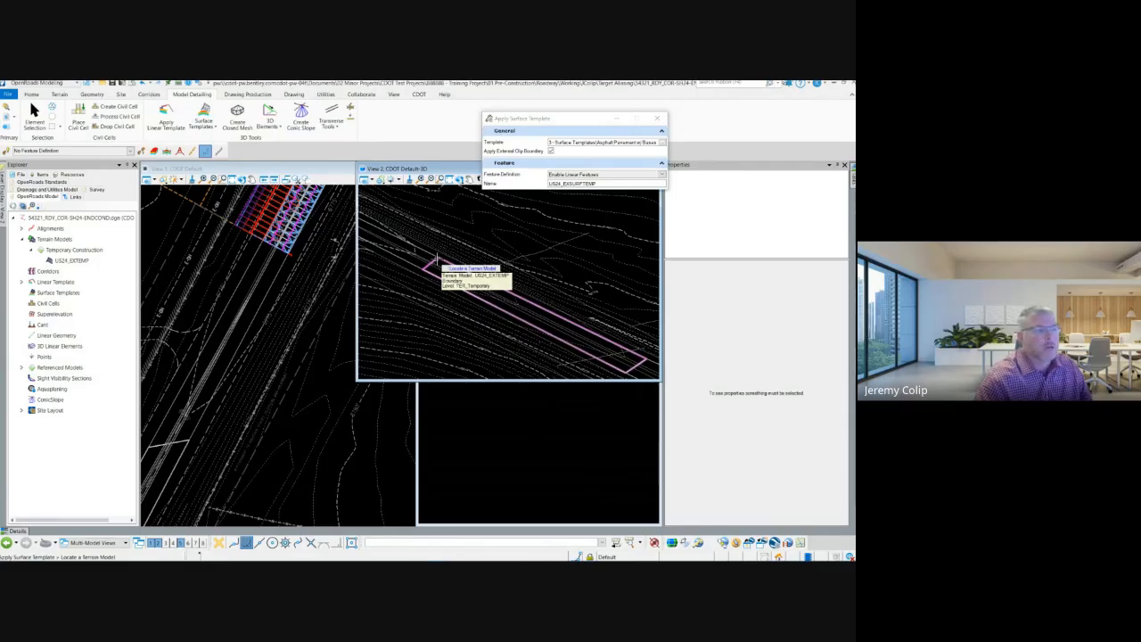
left_click(437, 258)
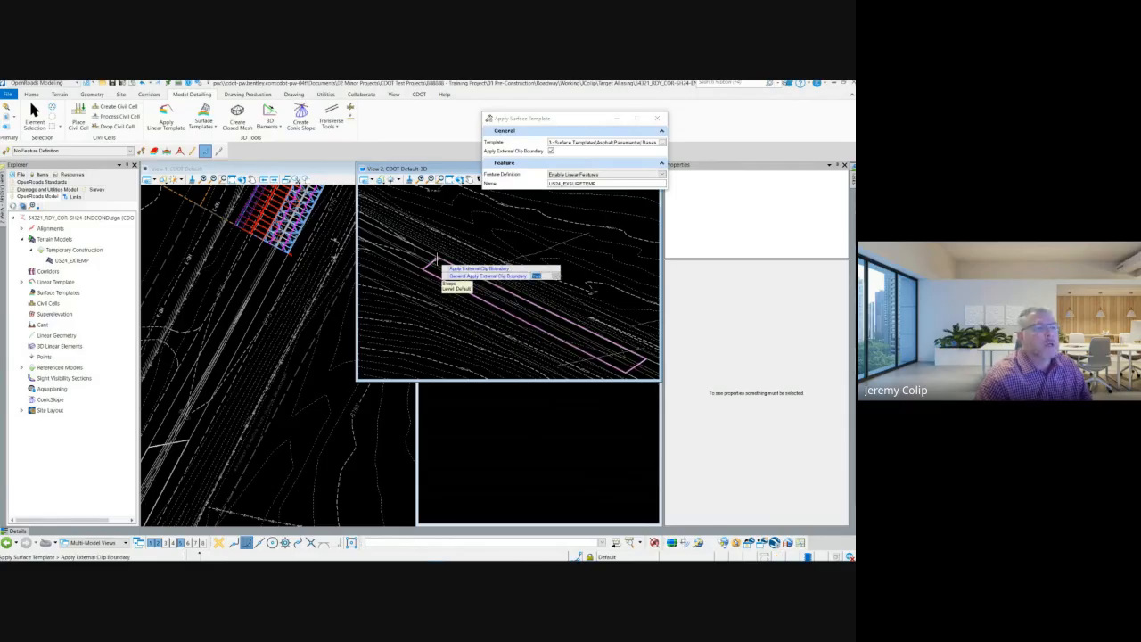
scroll(437, 260, "up", 2)
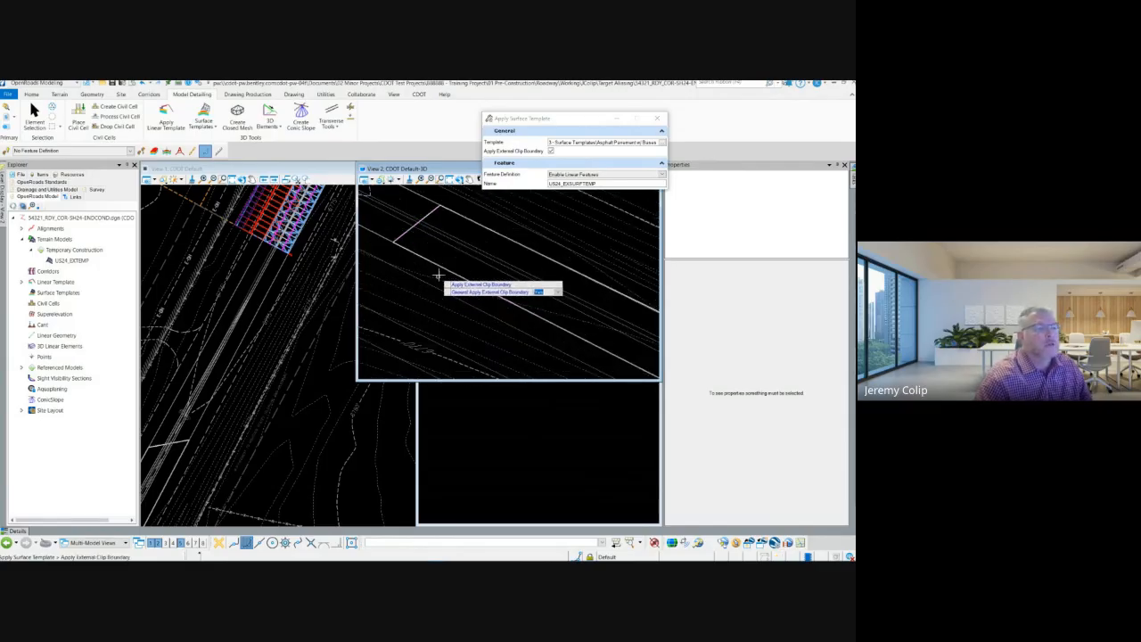
left_click(447, 258)
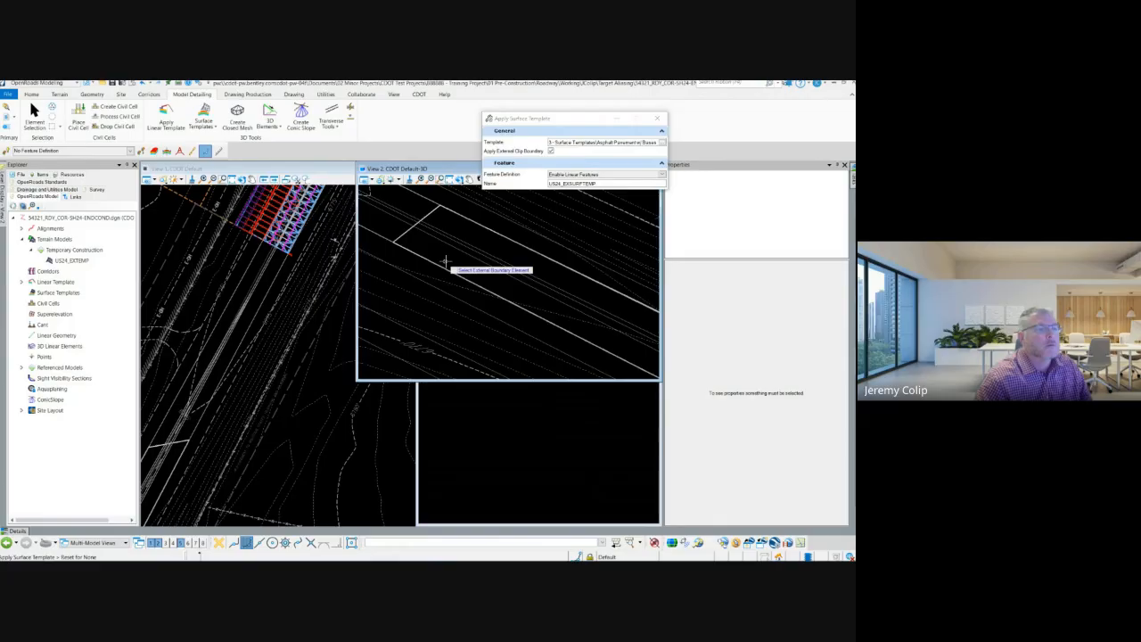
left_click(445, 266)
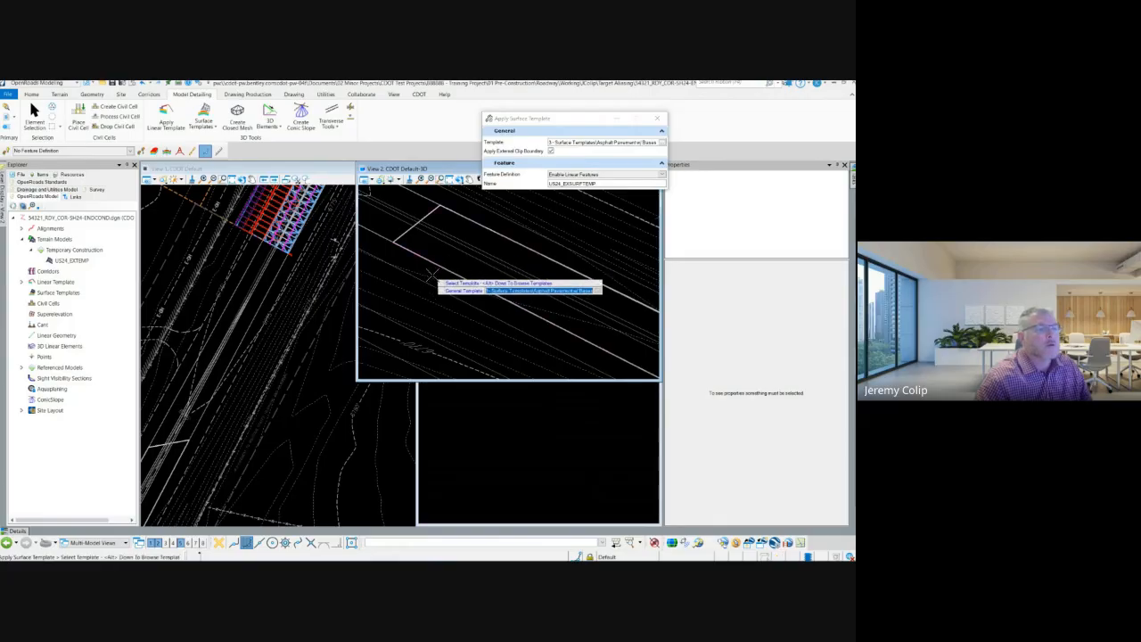
left_click(433, 274)
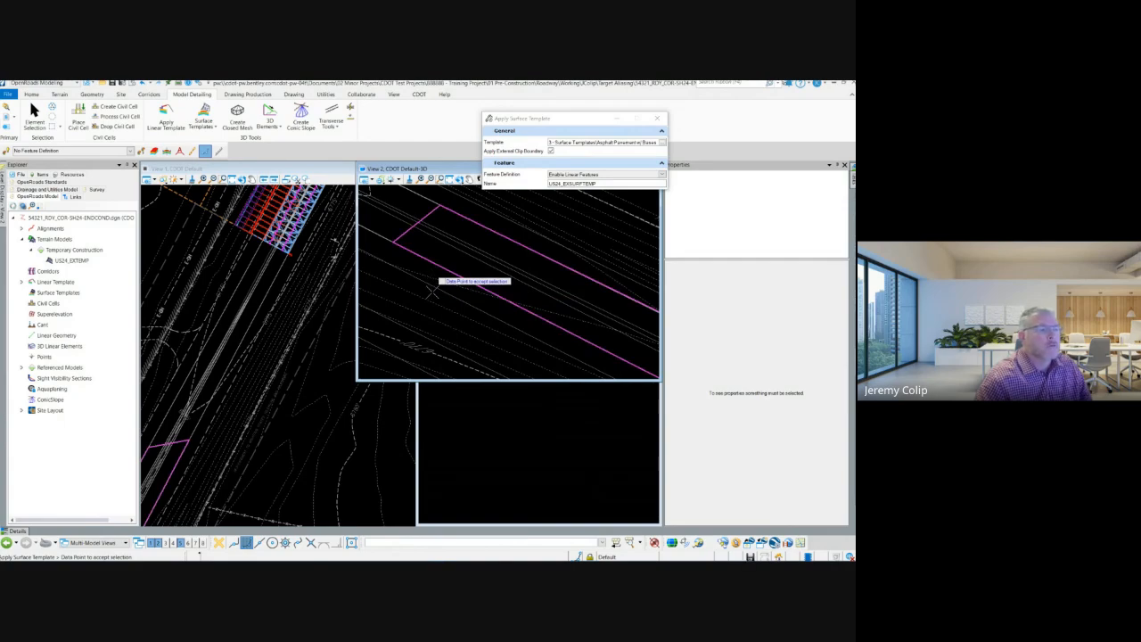
left_click(431, 290)
scroll(429, 287, "up", 2)
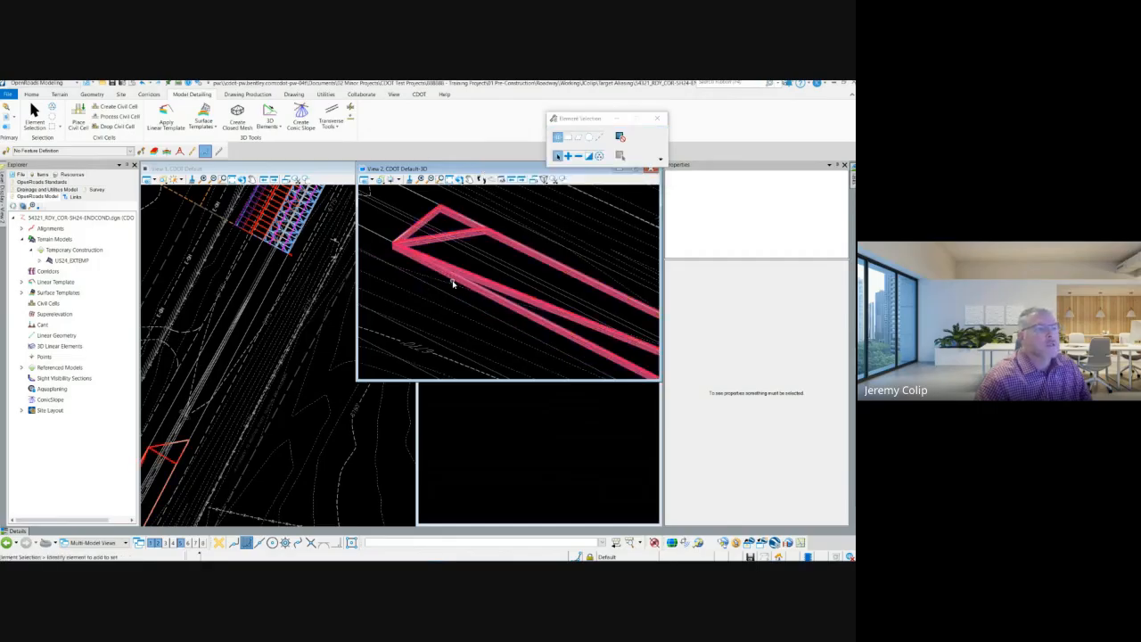
Step: Examine the wireframe pavement layers of the applied surface template in the 3D view, from the end corner to its full extent
scroll(452, 280, "up", 3)
scroll(447, 284, "down", 3)
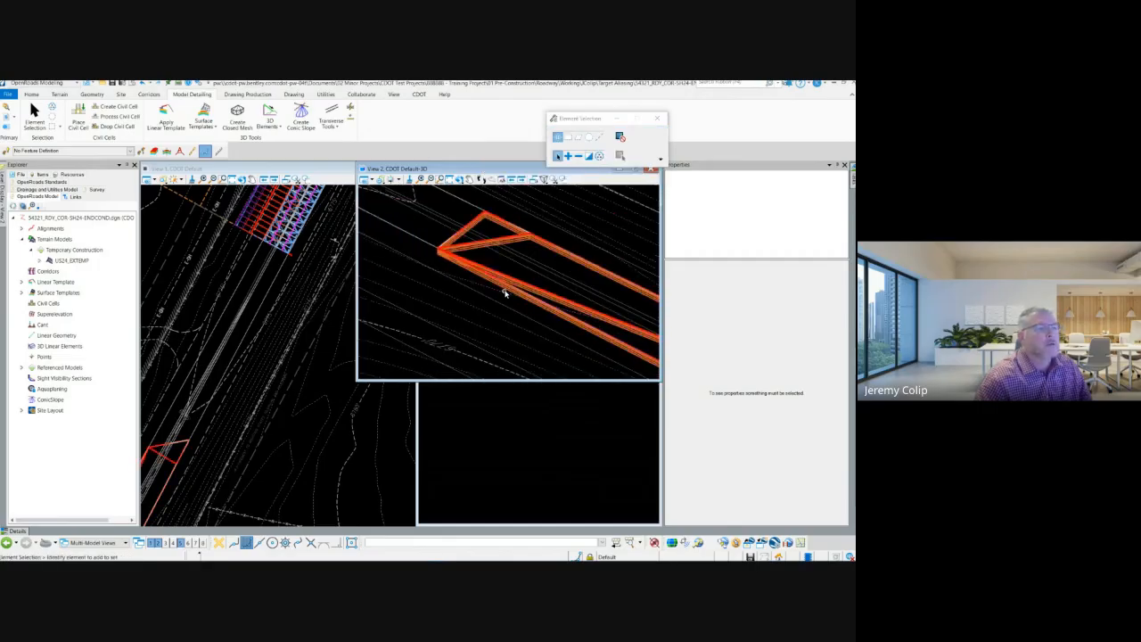
scroll(476, 211, "down", 1)
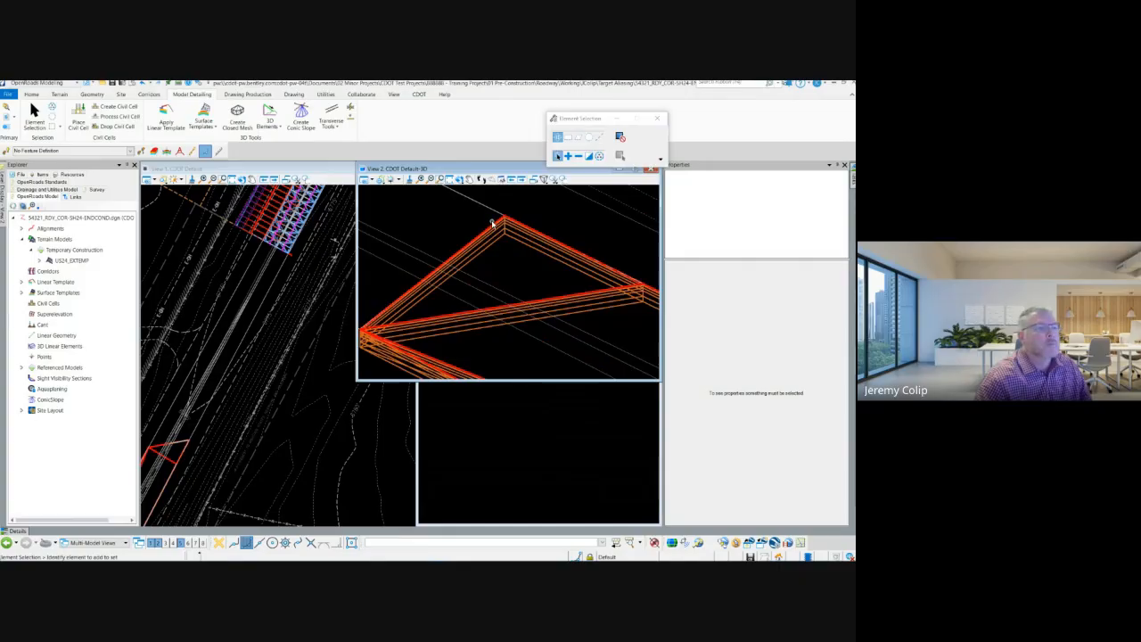
scroll(503, 225, "up", 3)
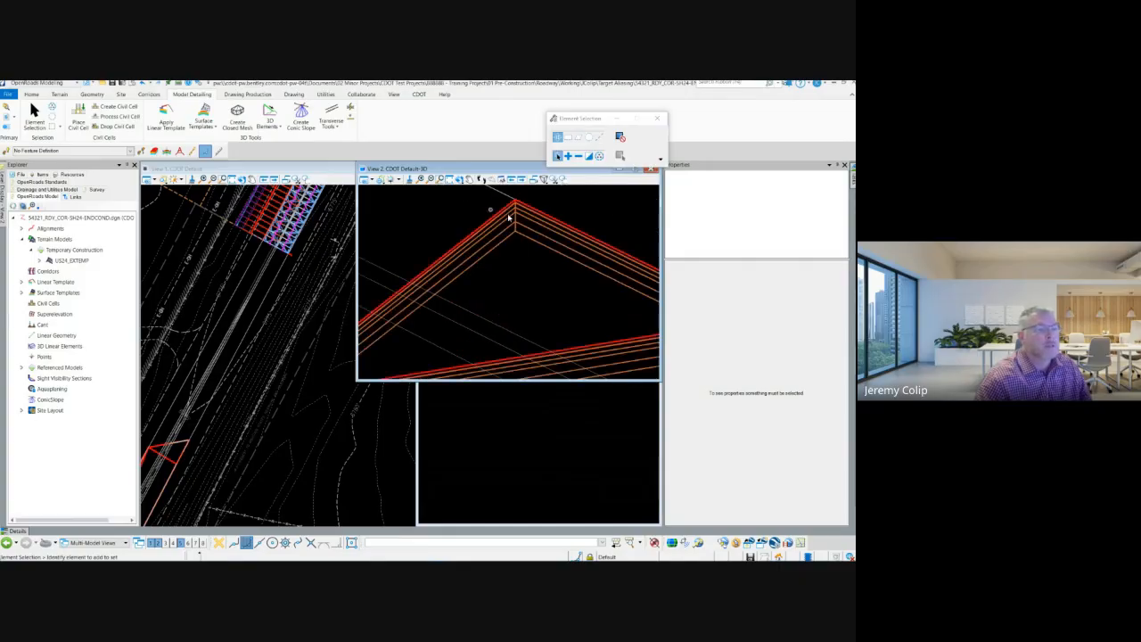
scroll(463, 227, "down", 5)
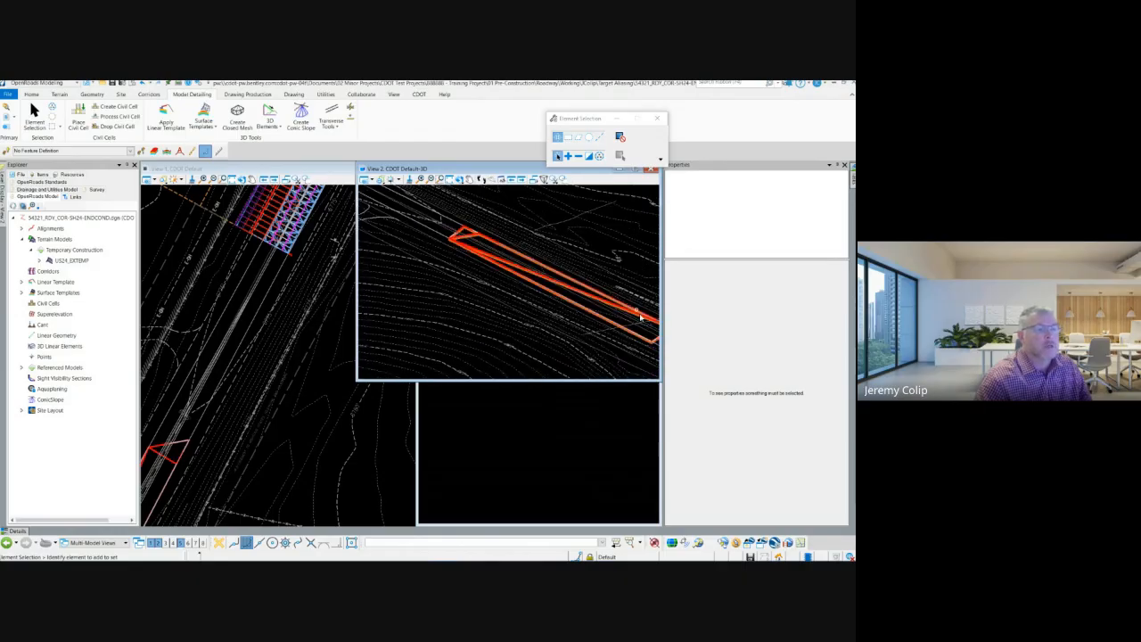
scroll(437, 250, "down", 2)
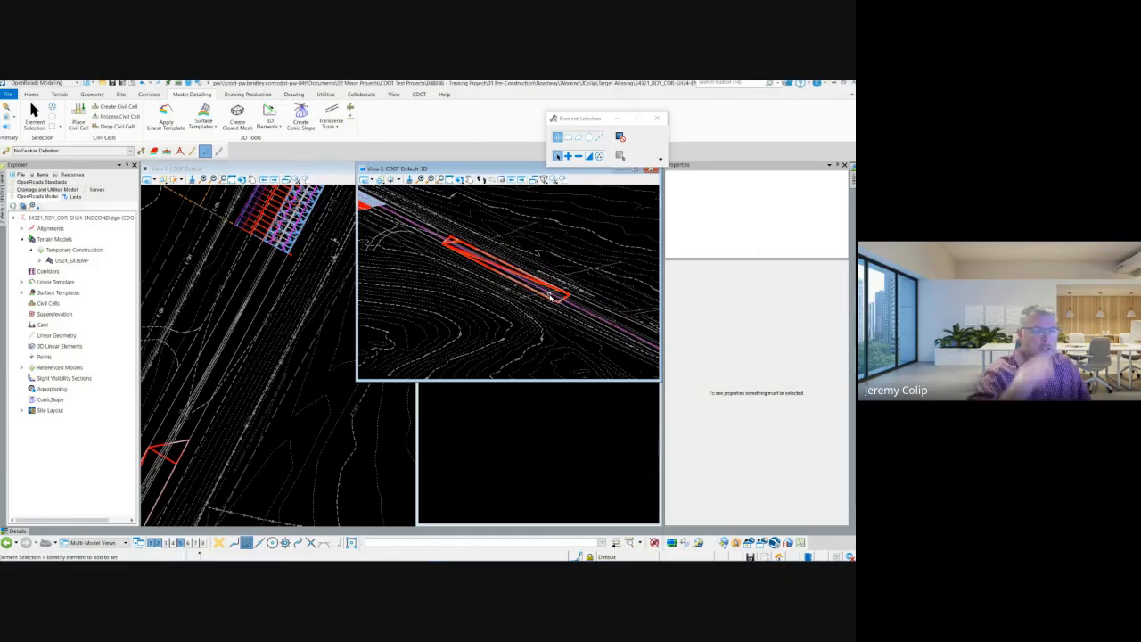
mouse_move(552, 296)
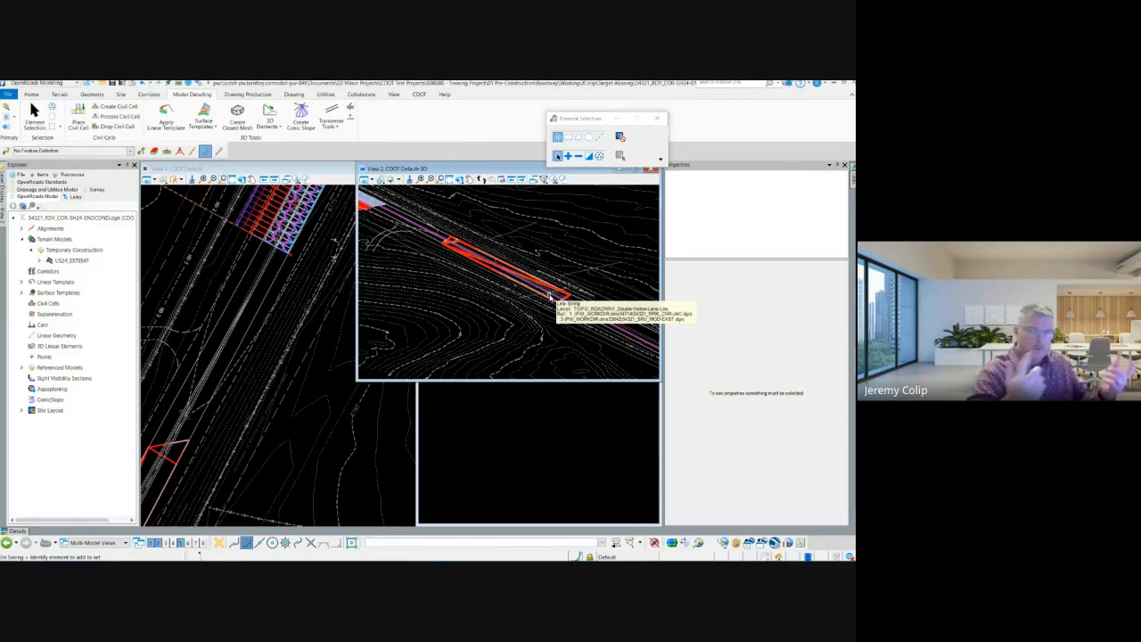
scroll(482, 256, "up", 5)
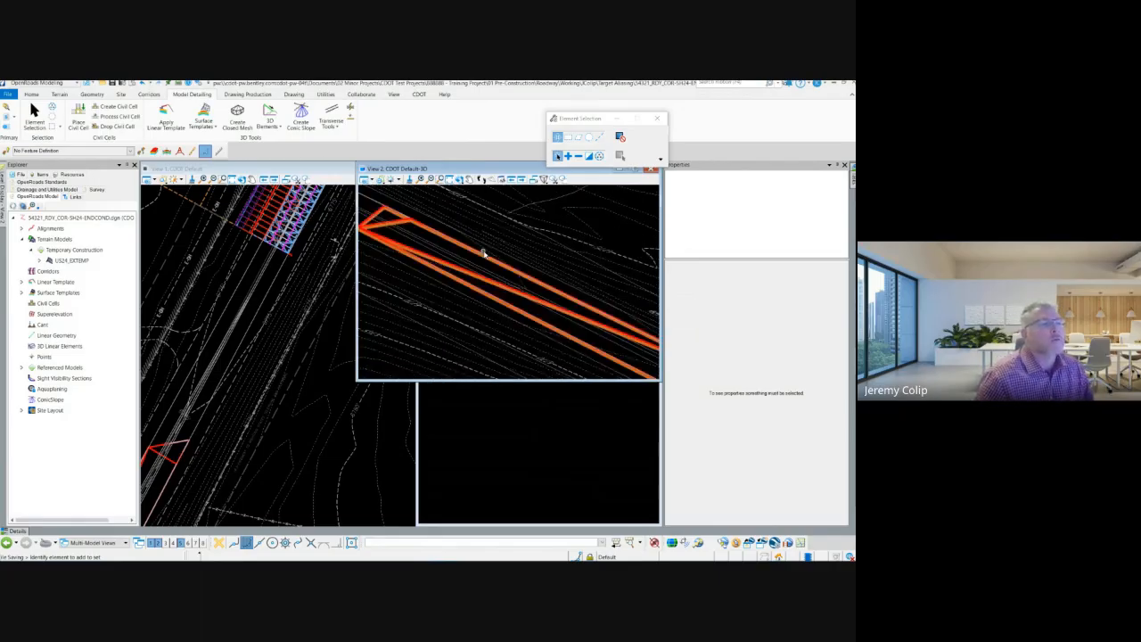
Step: Set the display style of the CDOT Default-3D view to Illustration:Shadows
left_click(365, 179)
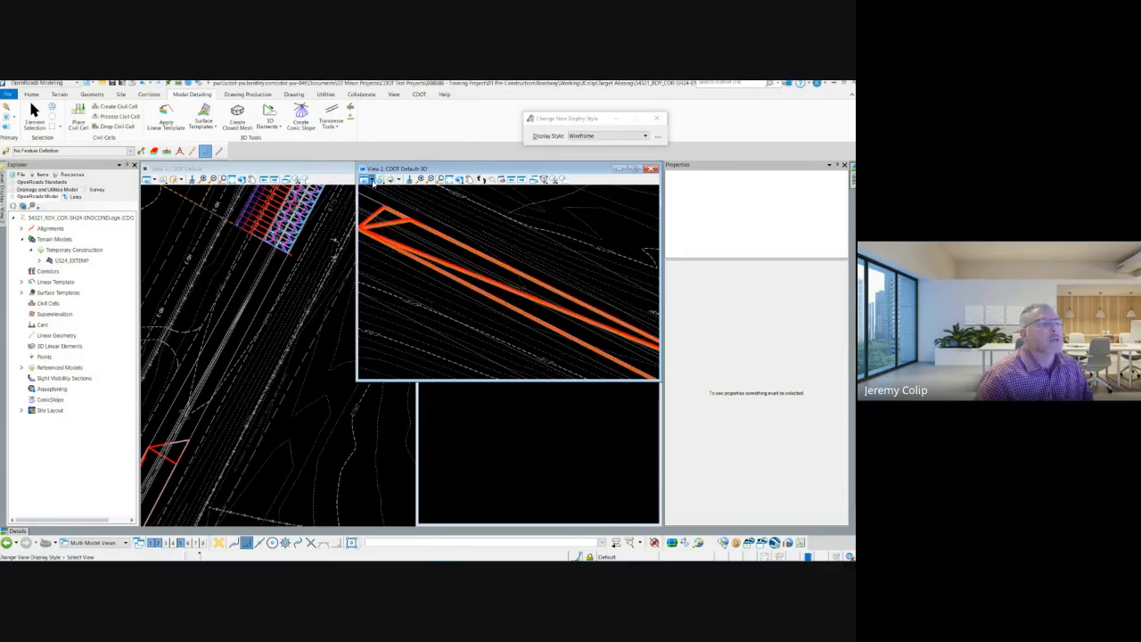
left_click(374, 181)
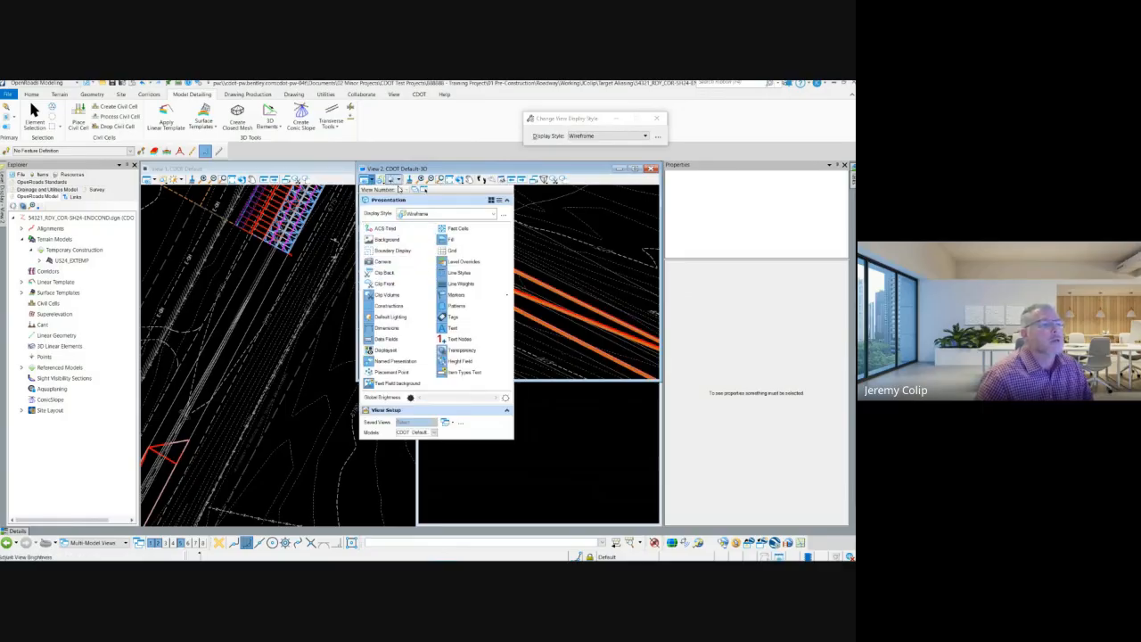
left_click(452, 216)
scroll(437, 317, "down", 3)
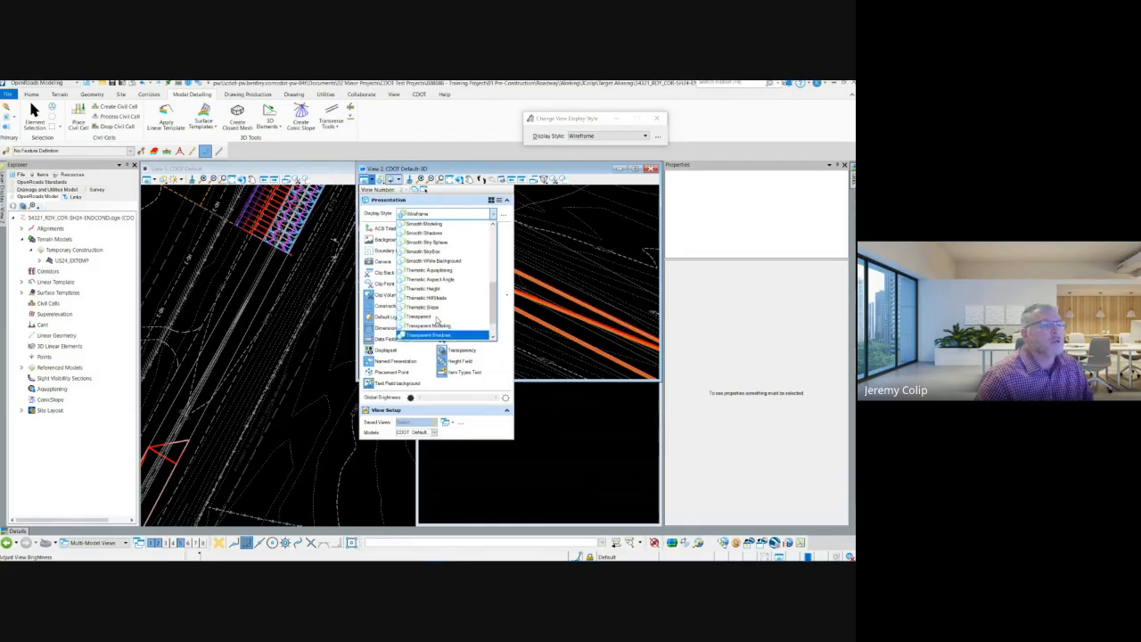
scroll(437, 320, "up", 3)
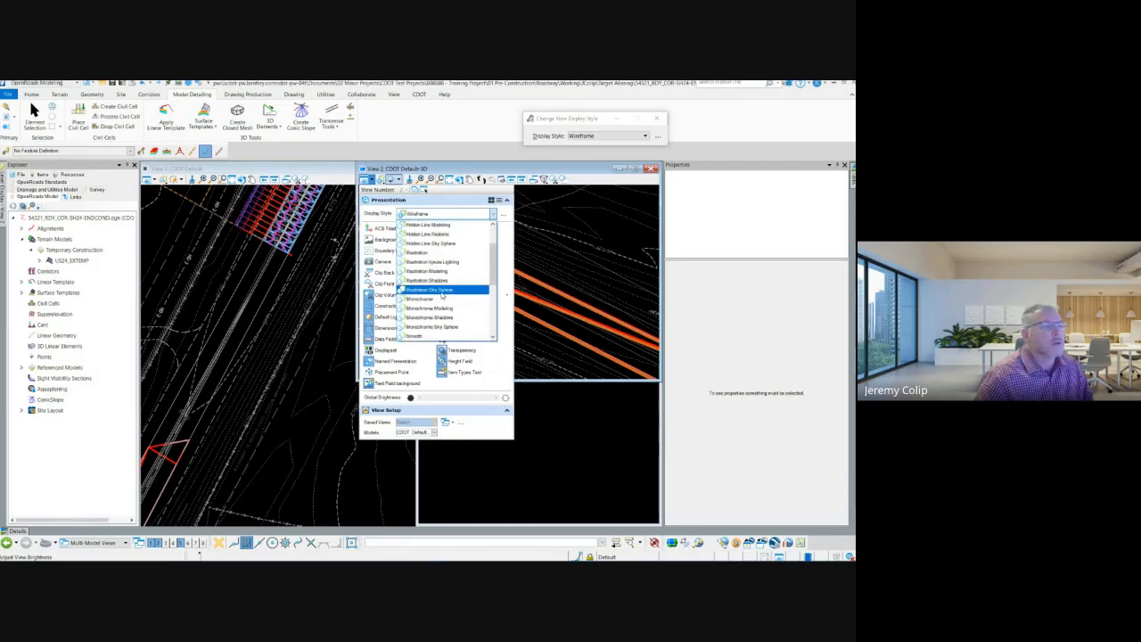
left_click(440, 281)
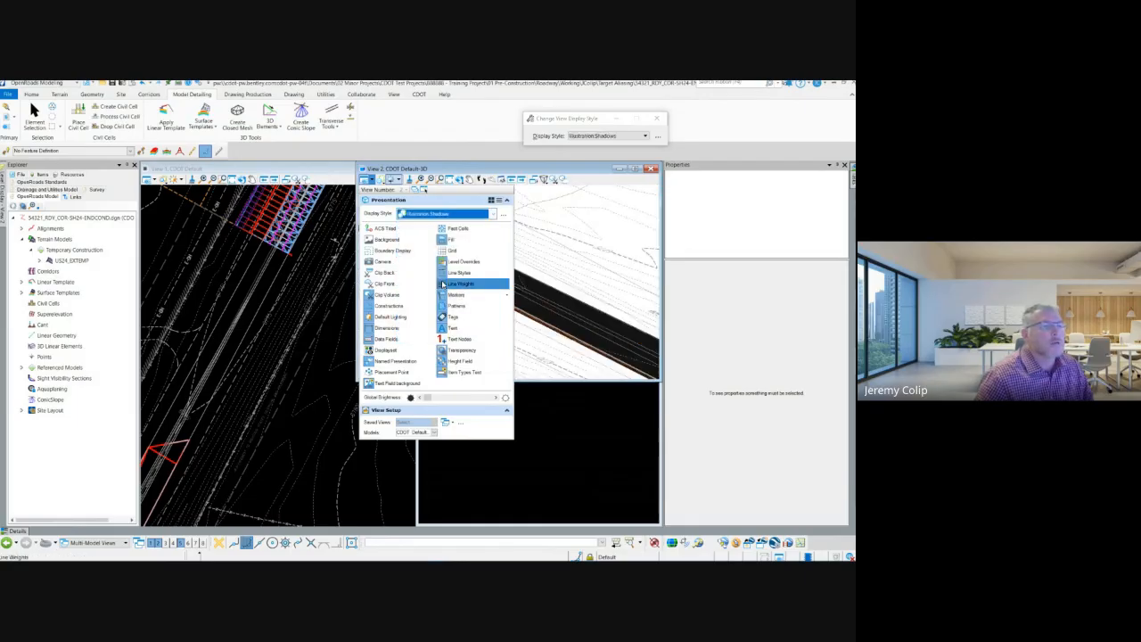
Step: Inspect the shaded pavement and base layers along the edge of the surface template and its location relative to the surrounding corridor
scroll(613, 256, "down", 3)
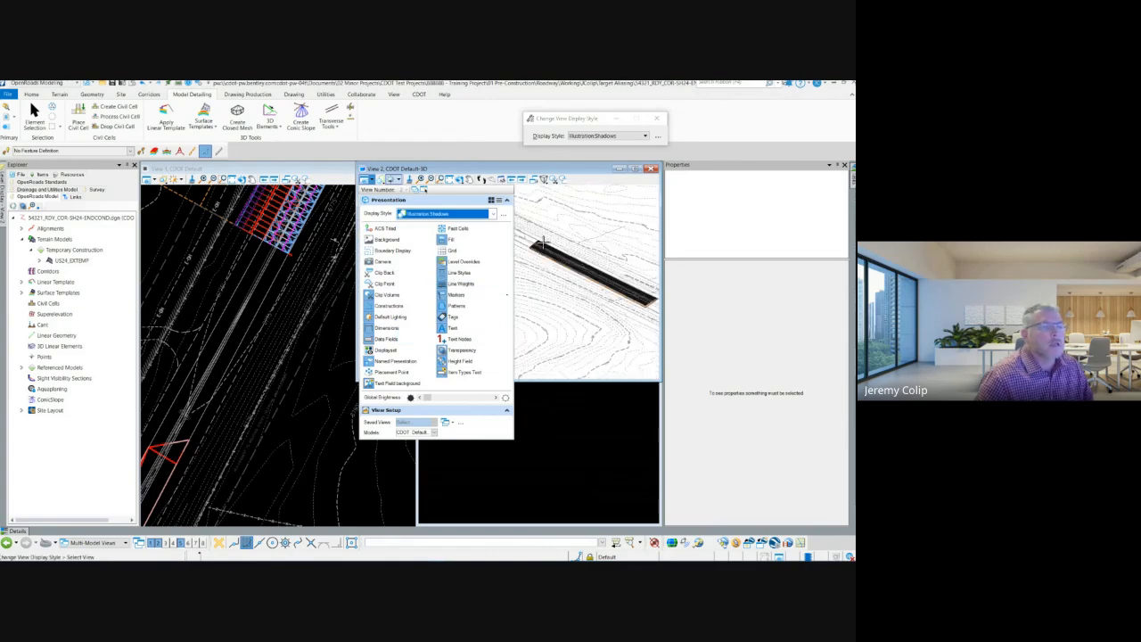
scroll(526, 248, "up", 3)
scroll(543, 244, "up", 4)
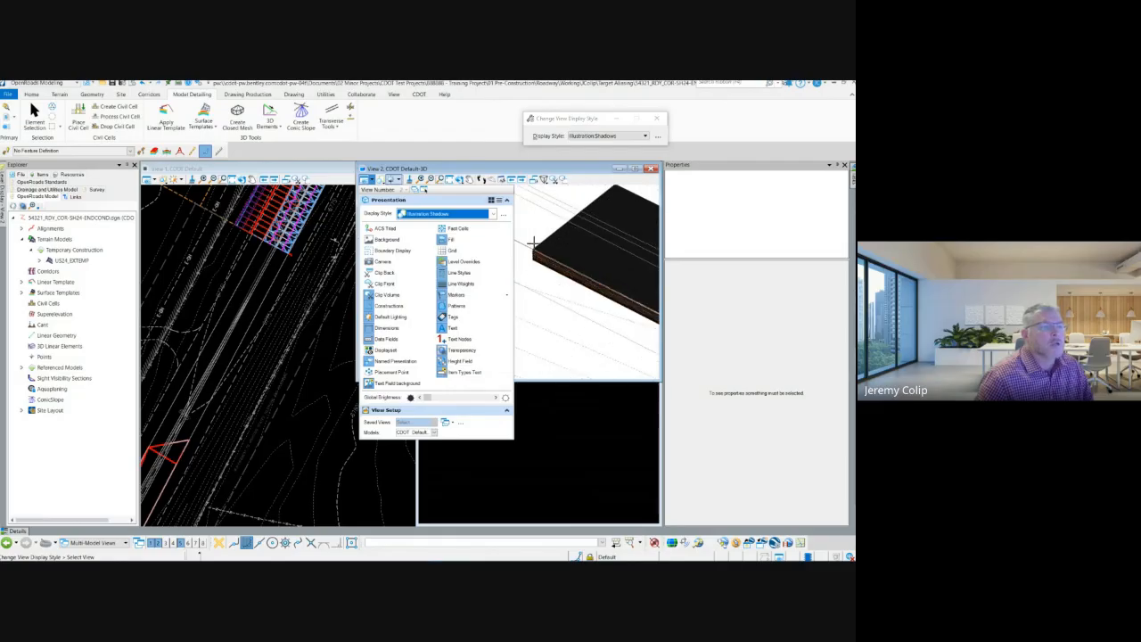
scroll(536, 245, "up", 1)
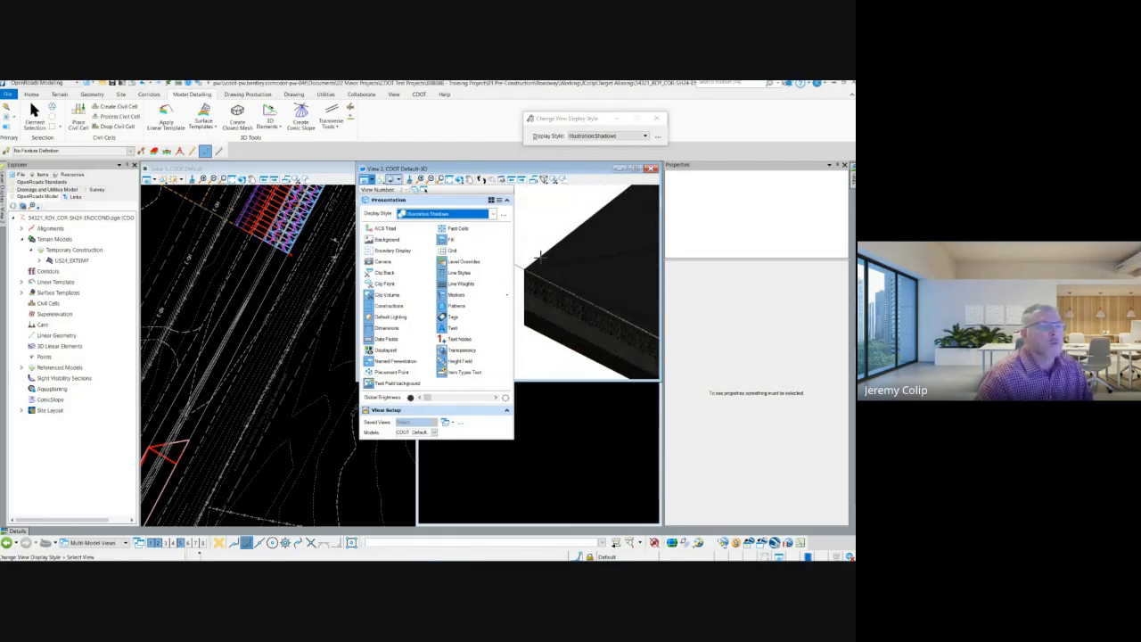
scroll(550, 334, "up", 2)
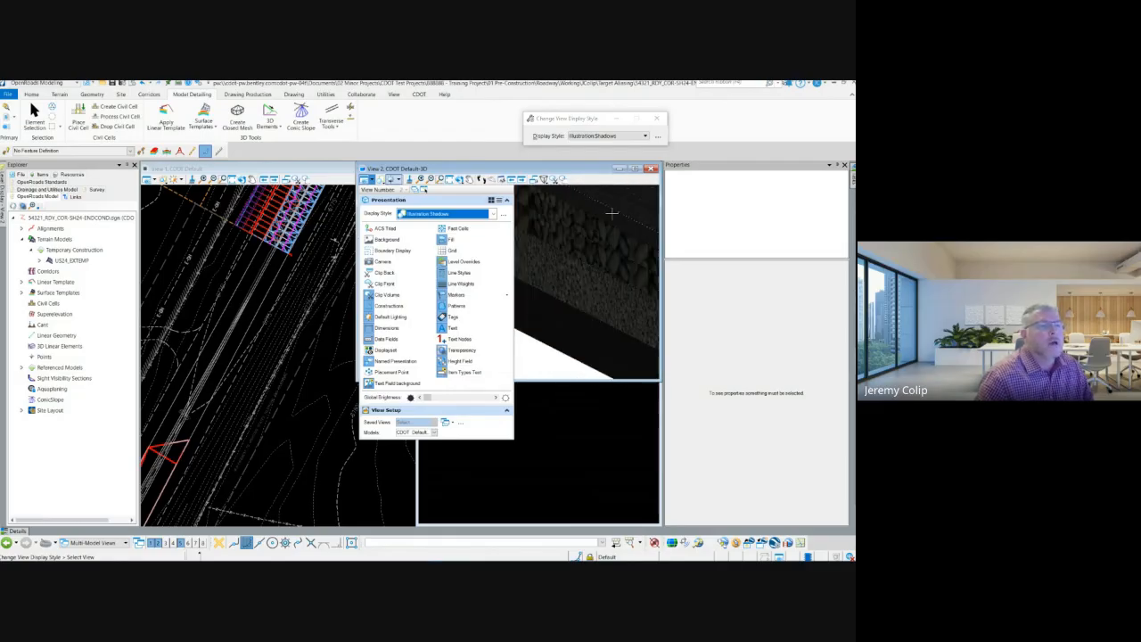
scroll(613, 217, "down", 1)
scroll(613, 218, "down", 2)
scroll(569, 195, "up", 2)
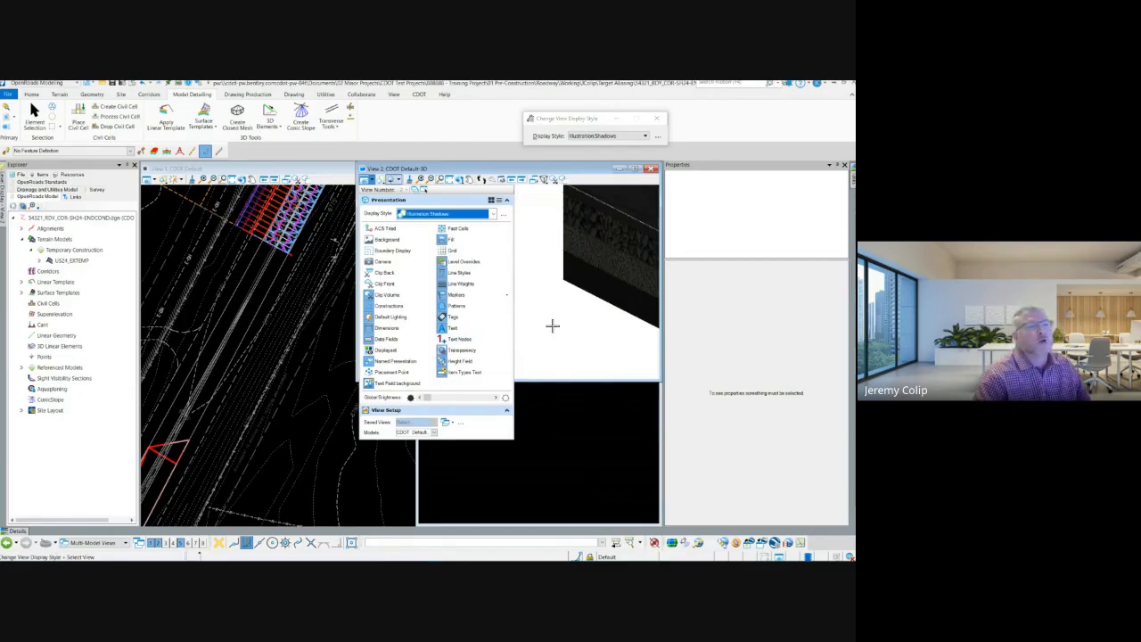
scroll(551, 325, "down", 3)
scroll(590, 294, "up", 2)
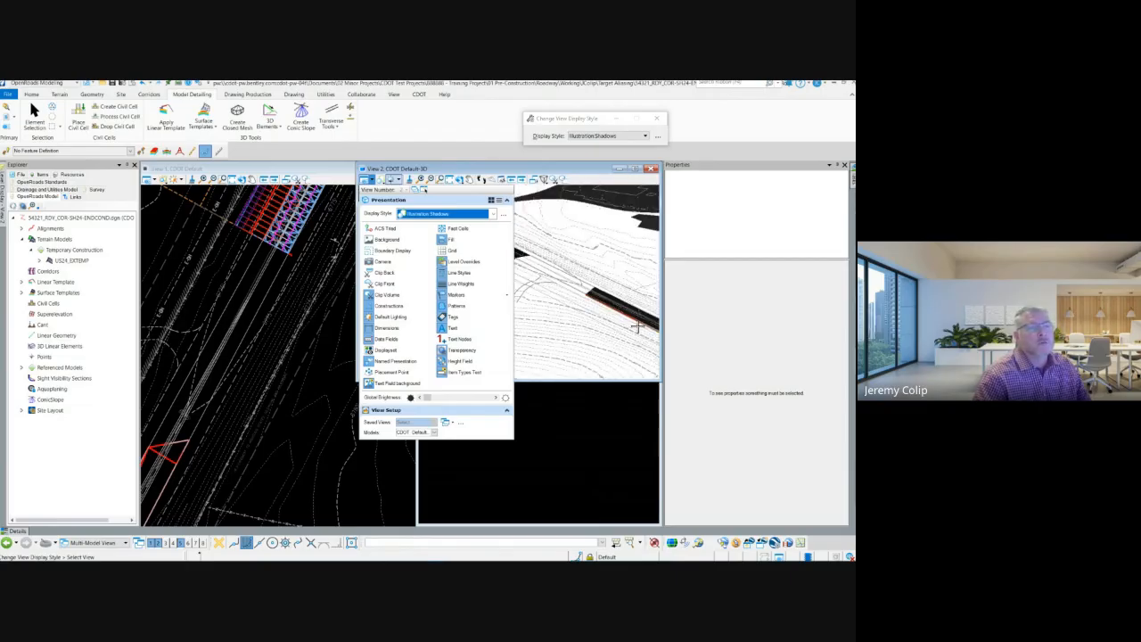
scroll(642, 318, "up", 2)
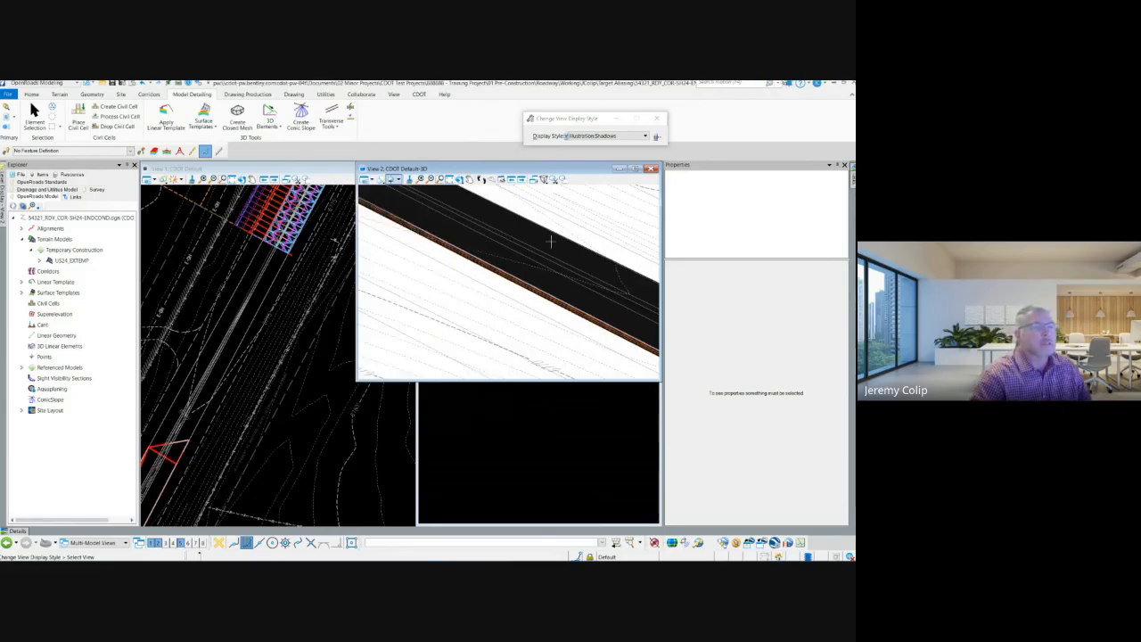
scroll(515, 306, "down", 3)
scroll(506, 303, "down", 2)
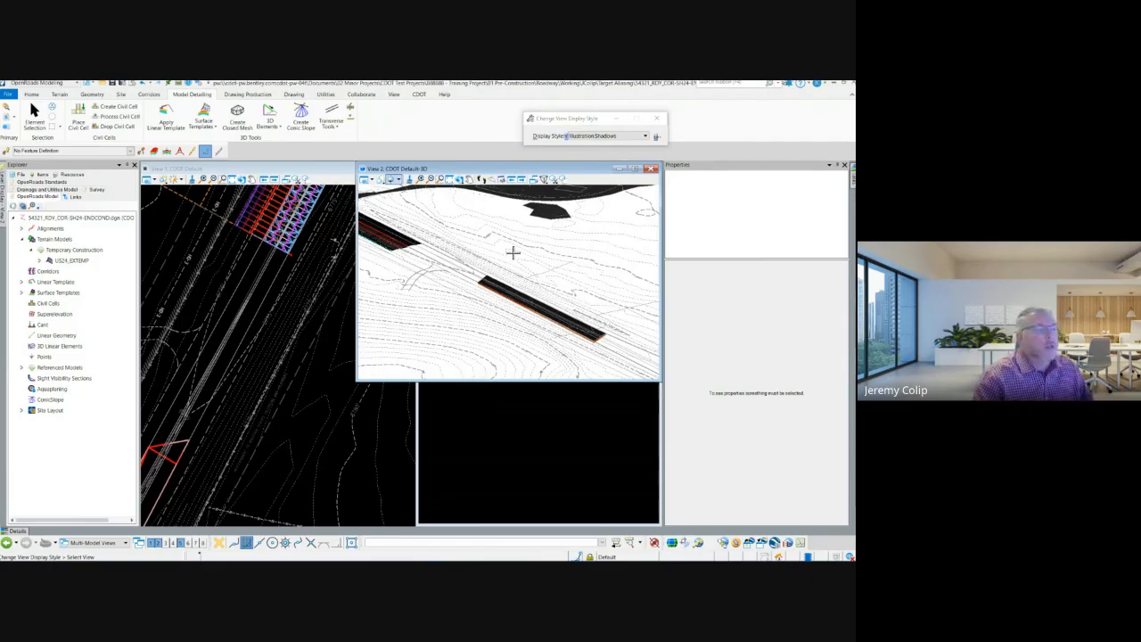
key("Escape")
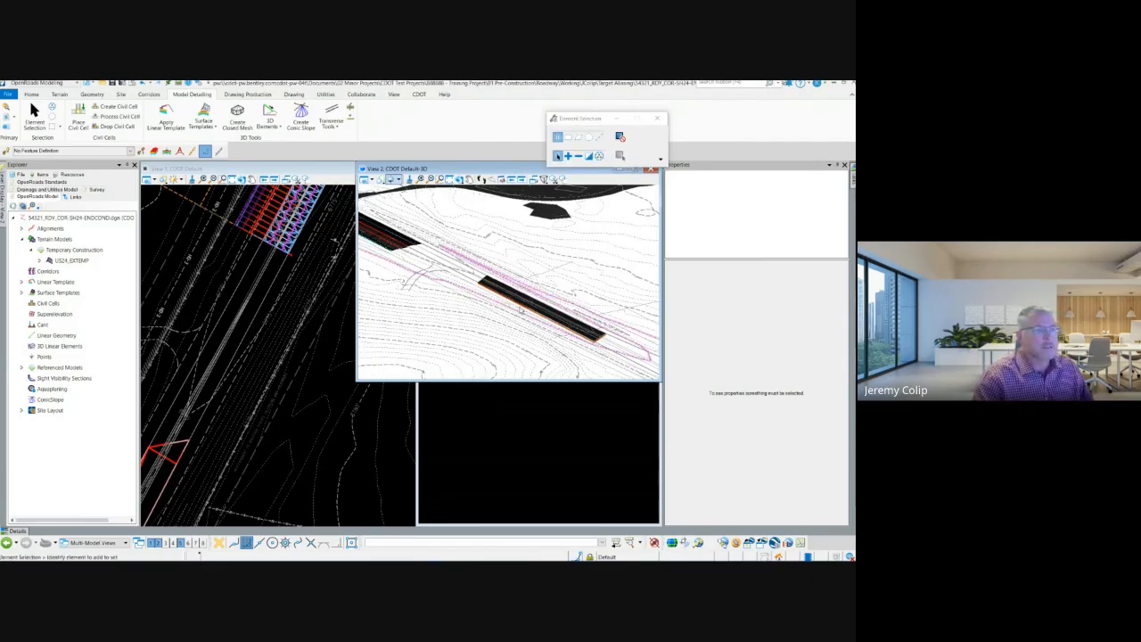